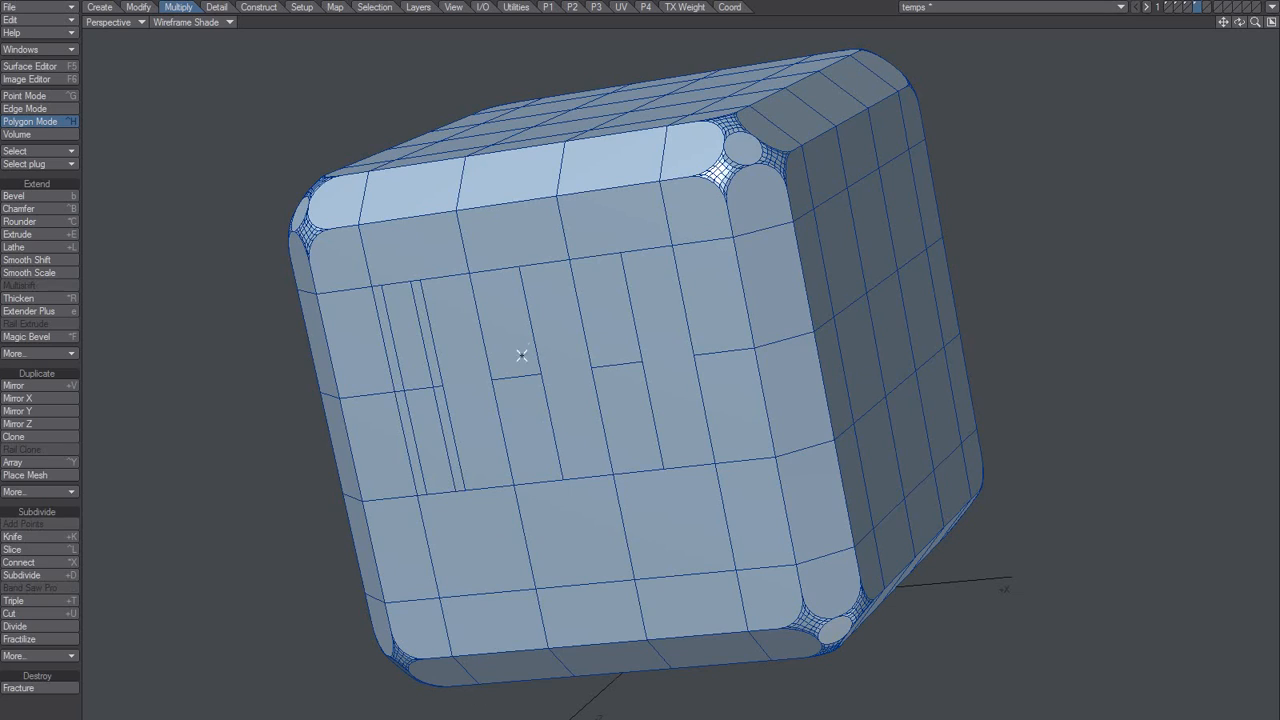
Cut the second and third two-polygon strips on the cube's front face with QuickCut_2 and QuickCut_3.
left_click_drag(514, 334, 537, 432)
key("slash")
left_click_drag(517, 362, 532, 462)
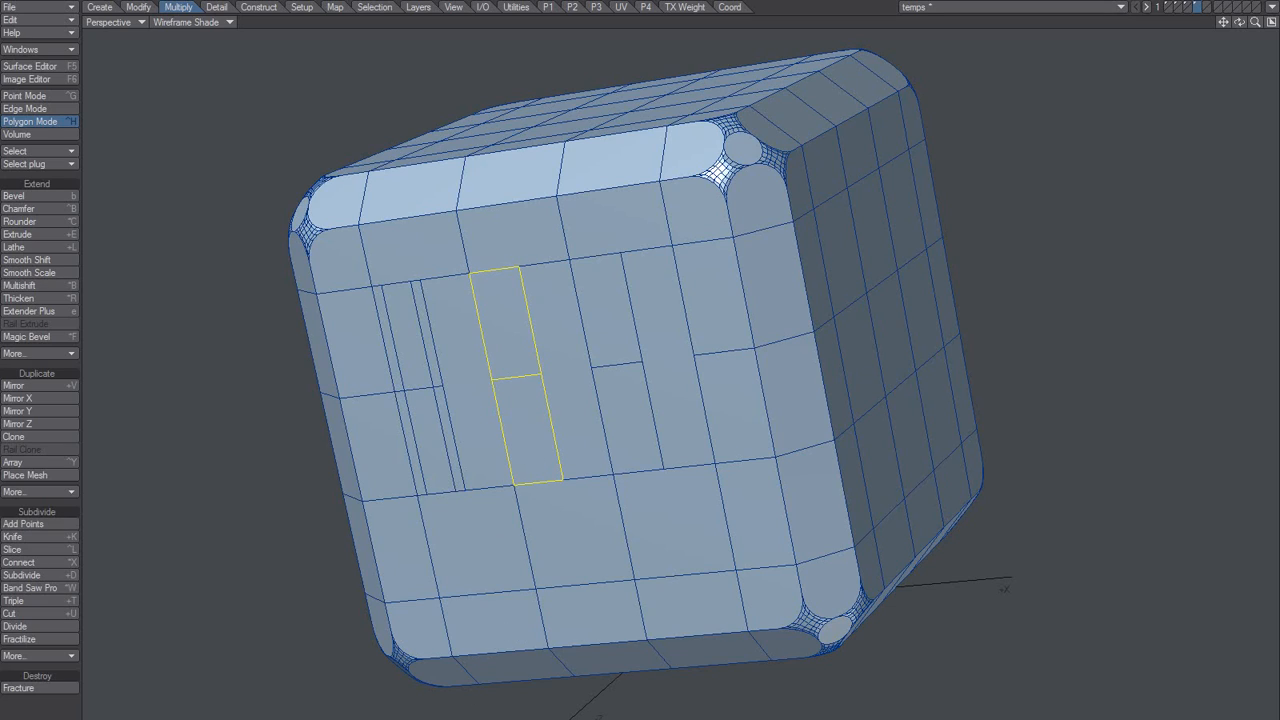
key("ctrl+w")
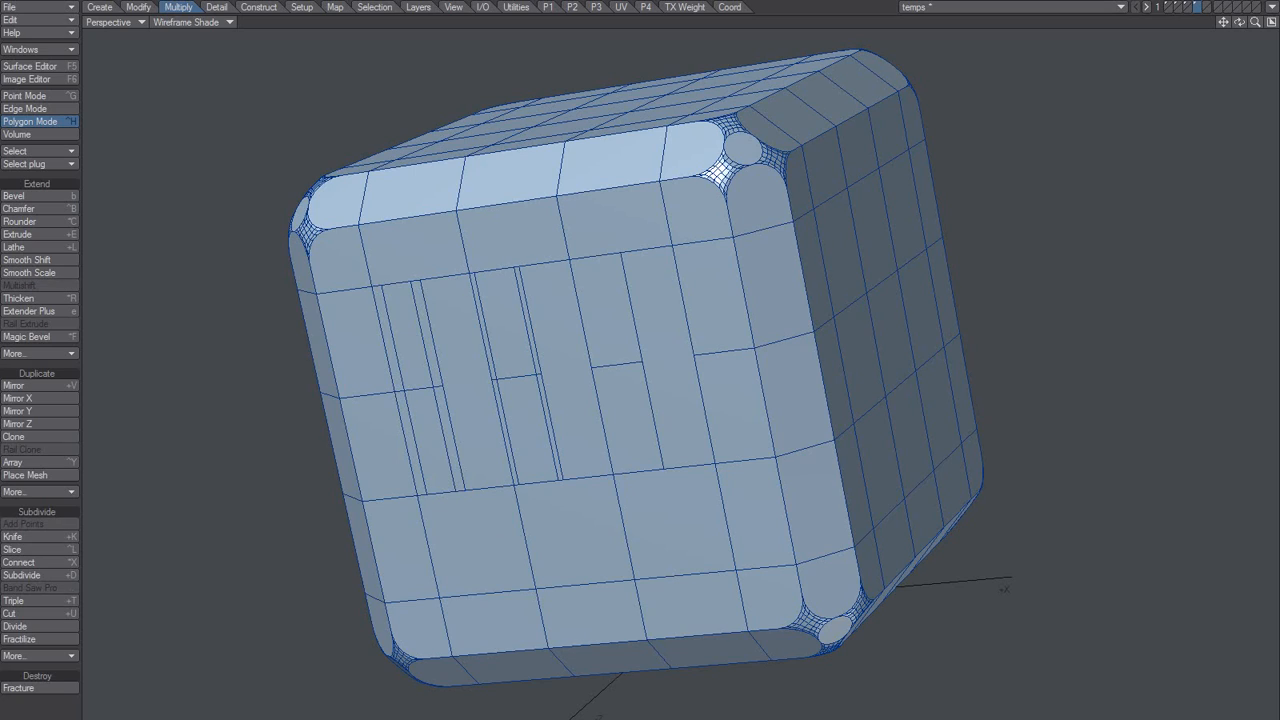
left_click_drag(614, 325, 632, 477)
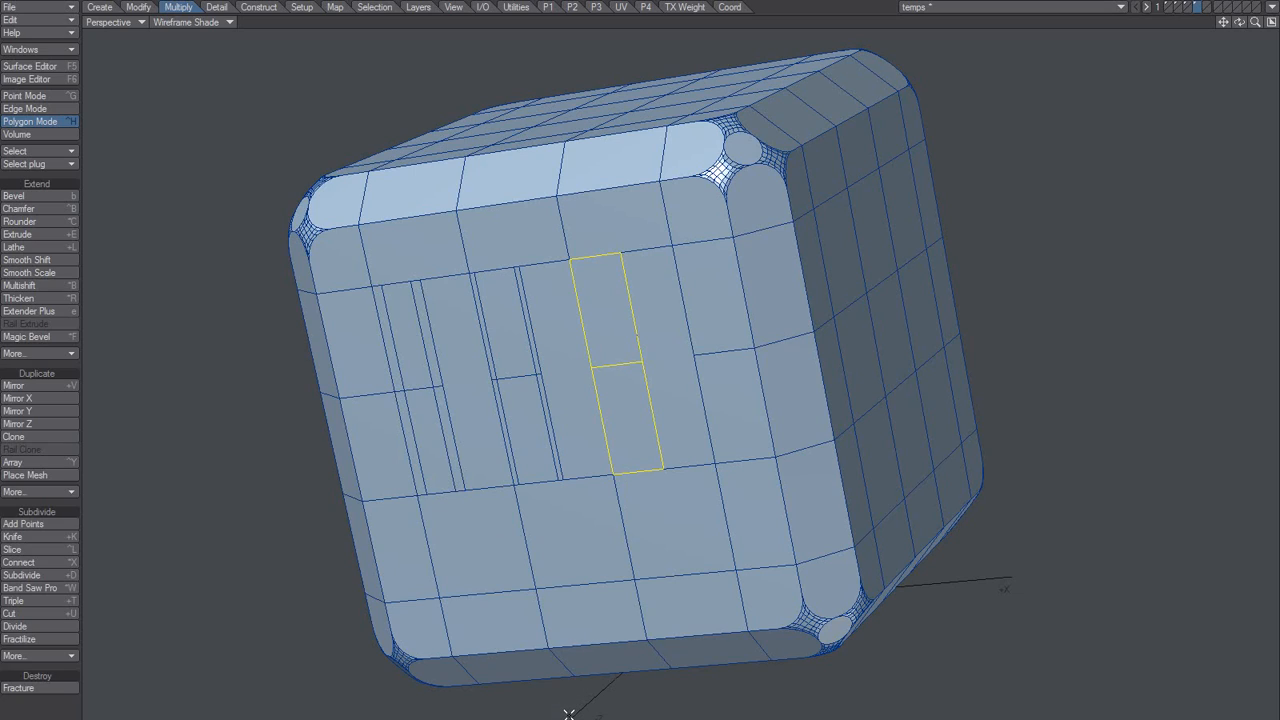
key("ctrl+w")
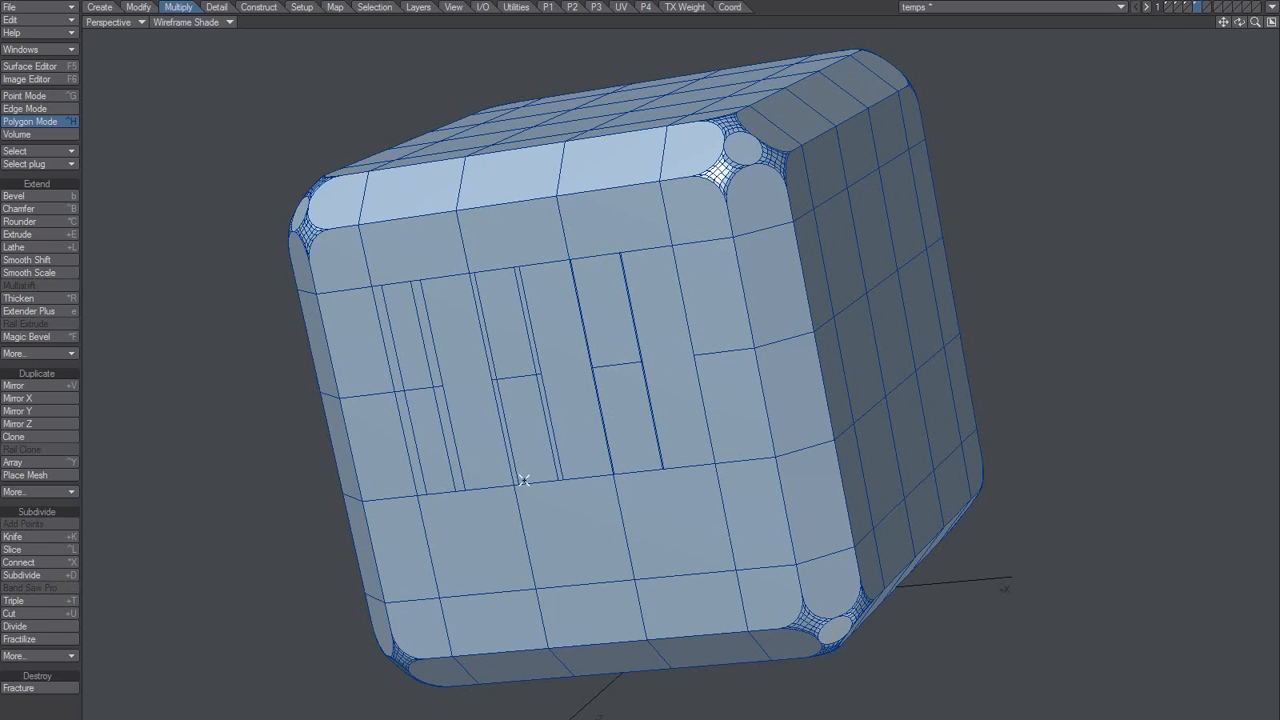
Check the x key's entry in the Main Window key assignments of Configure Keys.
key("alt+F9")
left_click_drag(828, 140, 639, 139)
left_click(701, 295)
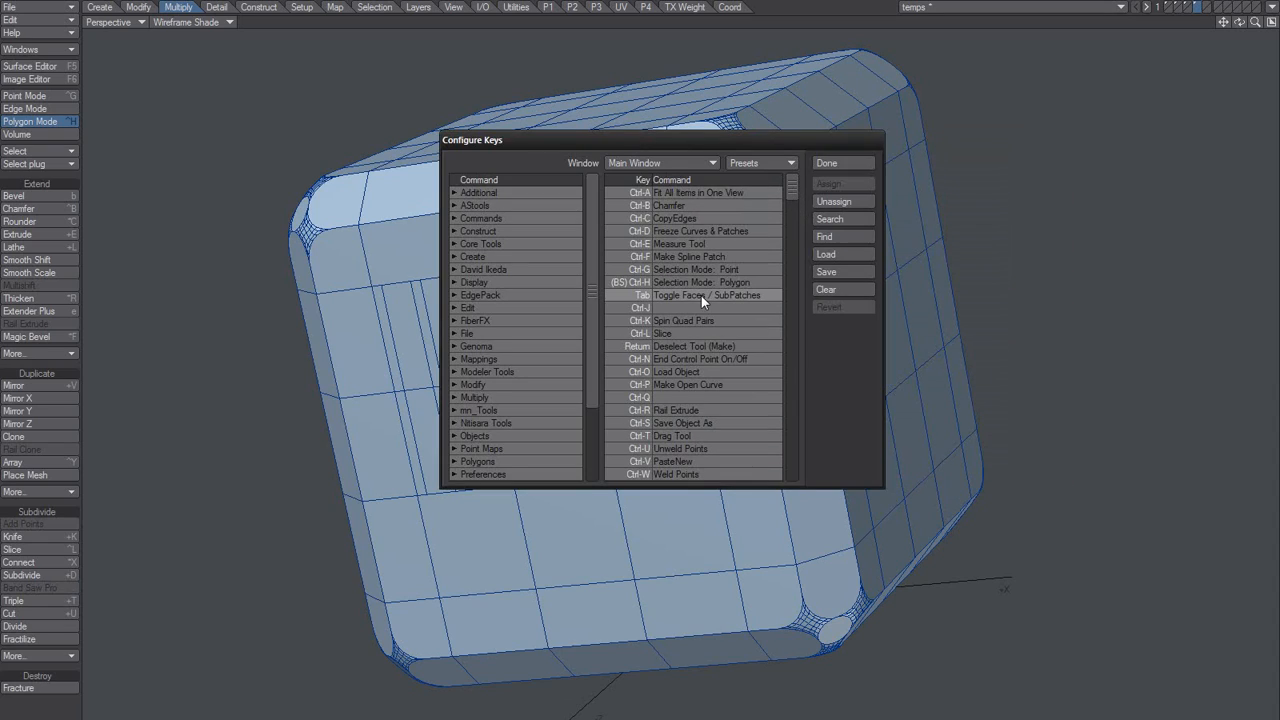
key("x")
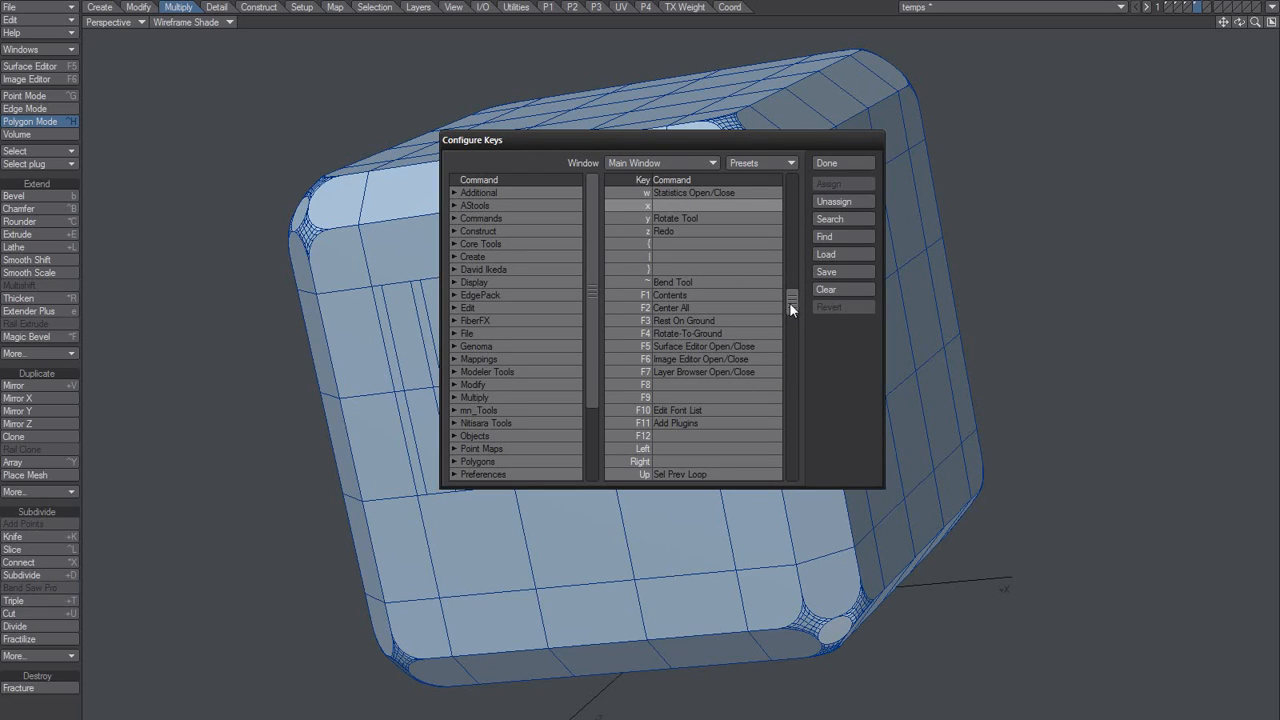
scroll(791, 301, "up", 1)
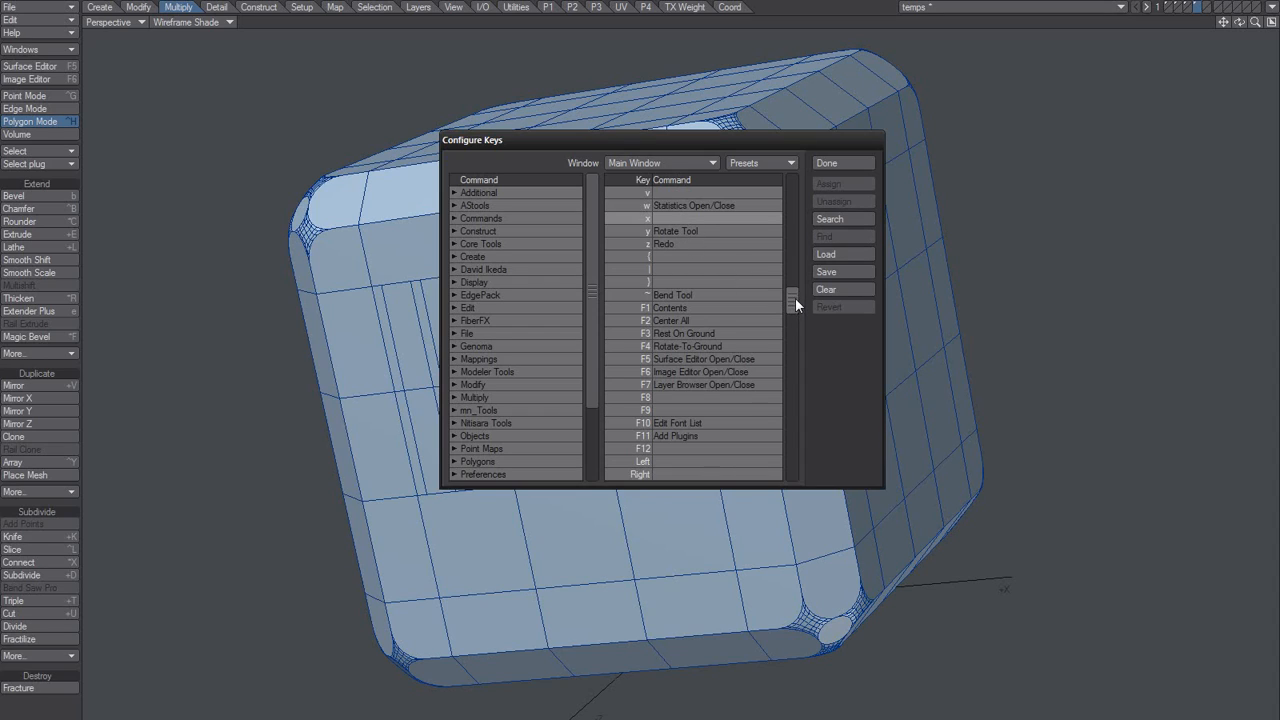
Examine the shortcut assignments of QuickCut_1, QuickCut_2 and QuickCut_3, and close Configure Keys.
left_click_drag(795, 297, 791, 468)
left_click(695, 295)
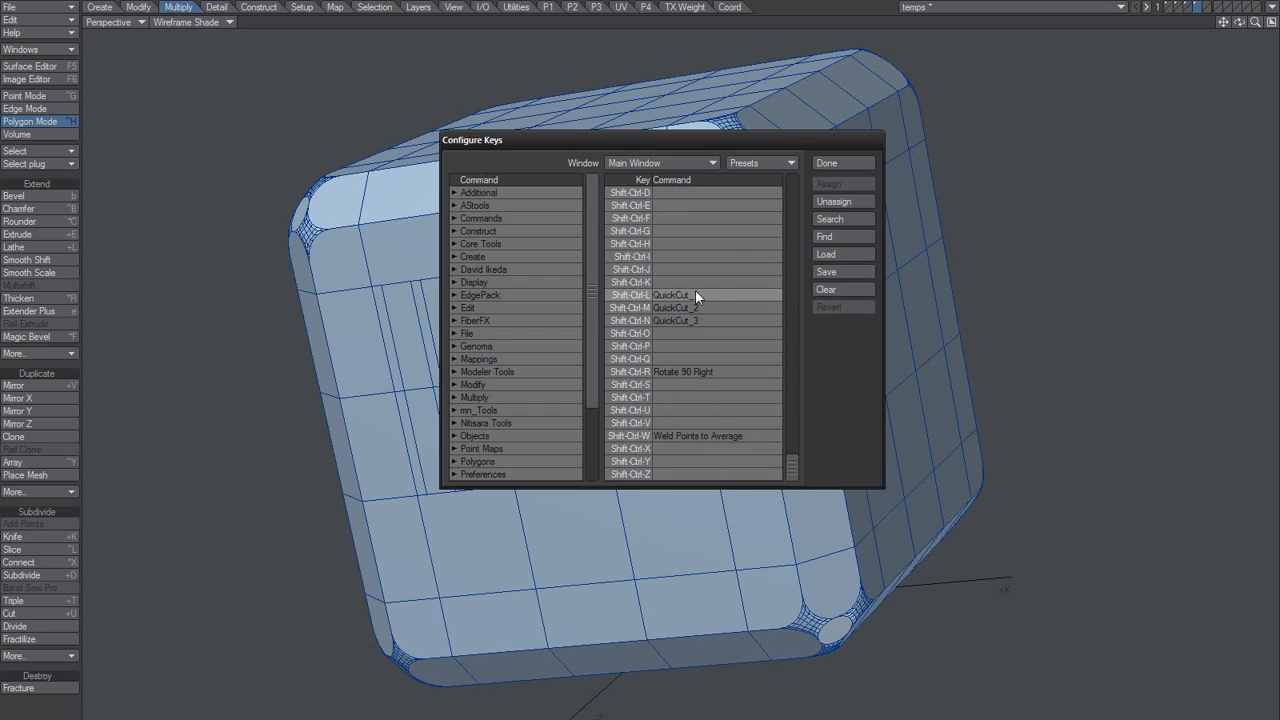
left_click(640, 308)
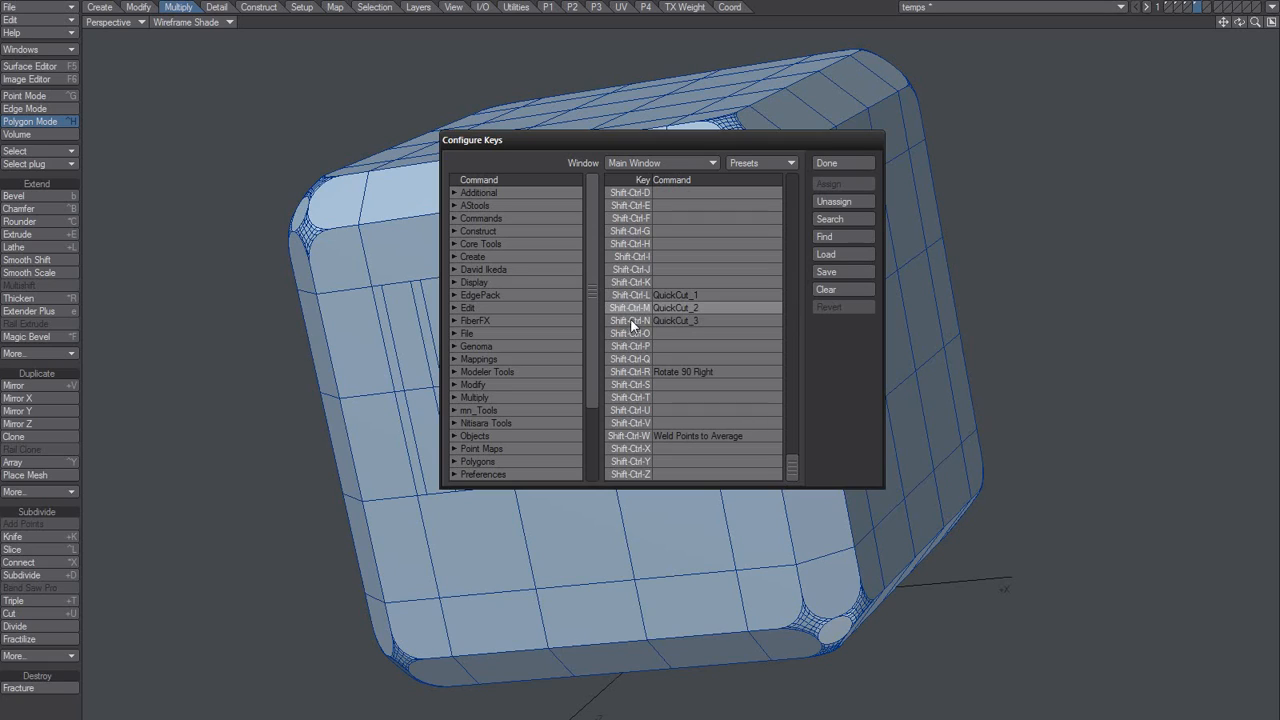
left_click(622, 321)
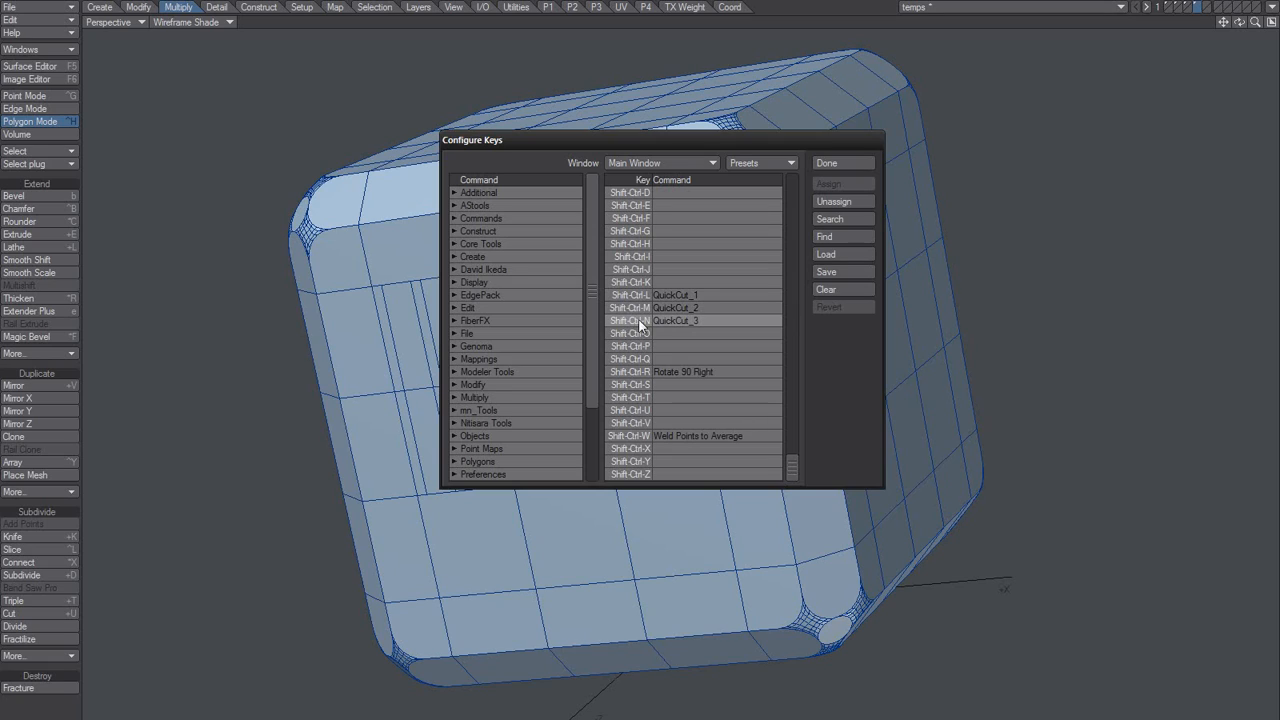
left_click(684, 297)
left_click(686, 321)
left_click(689, 294)
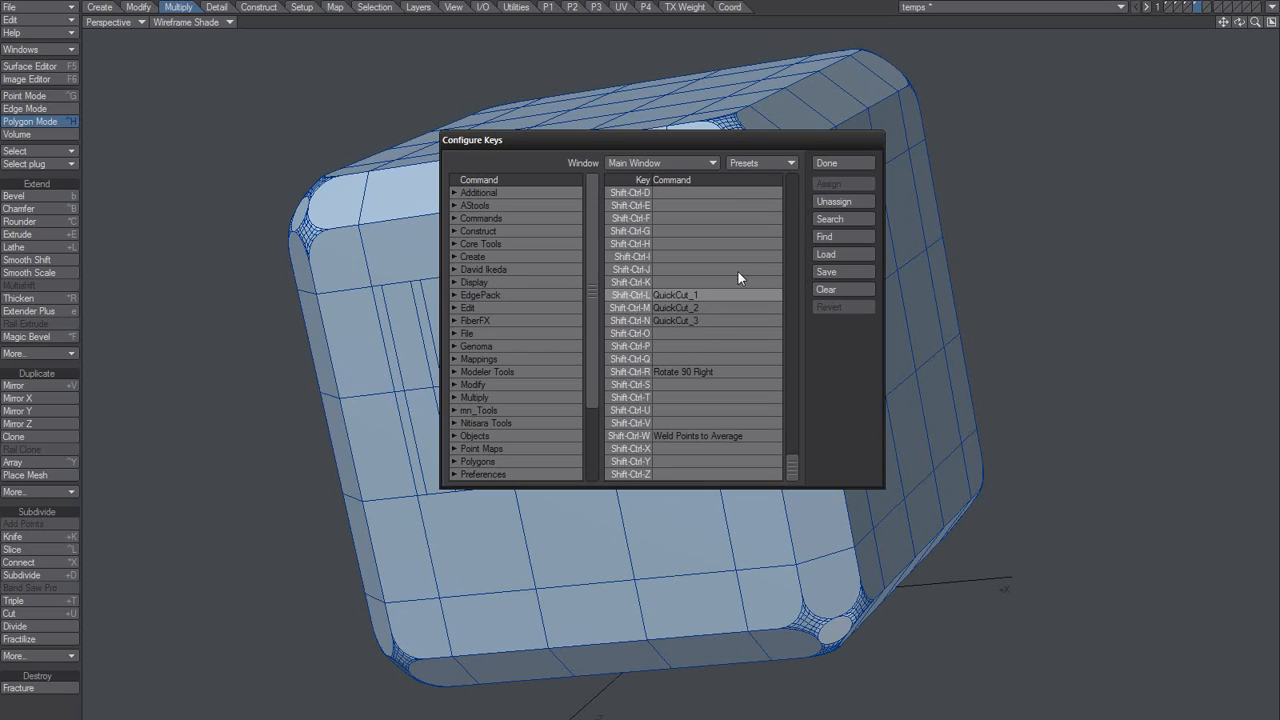
left_click(826, 164)
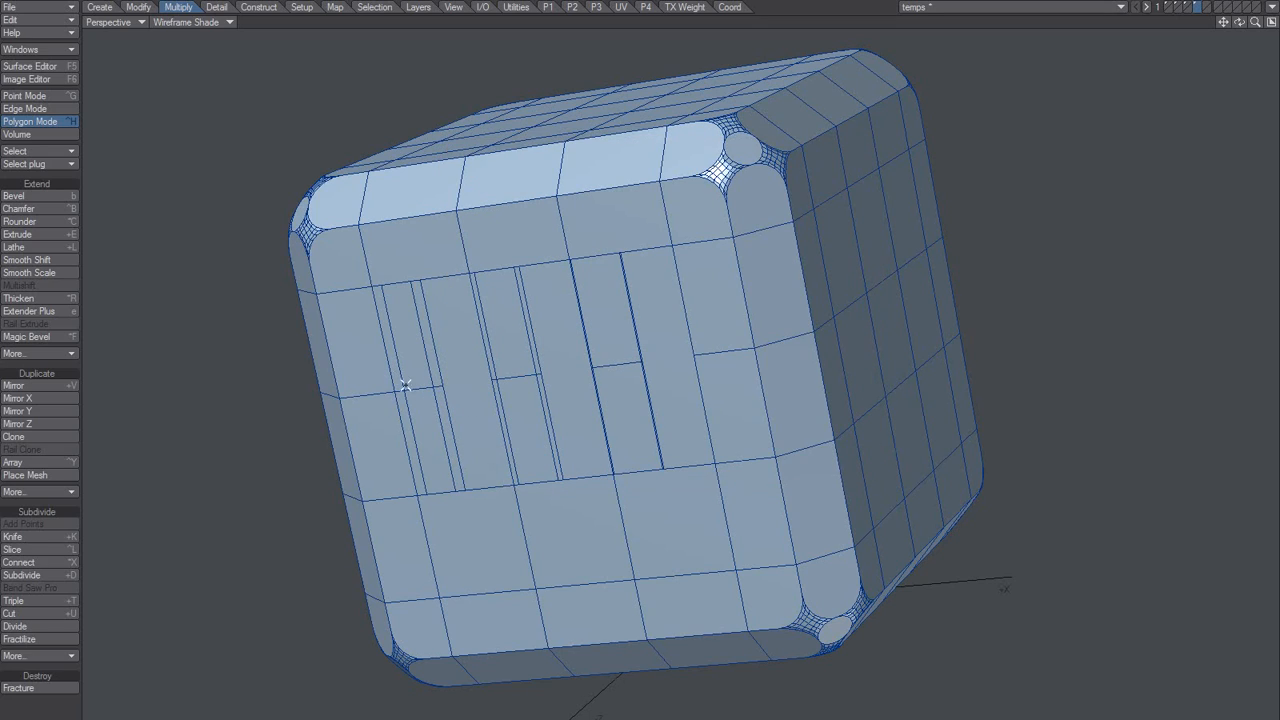
Undo the QuickCut cuts on the front face's polygon strips.
left_click(633, 429)
key("ctrl+z")
key("ctrl+z")
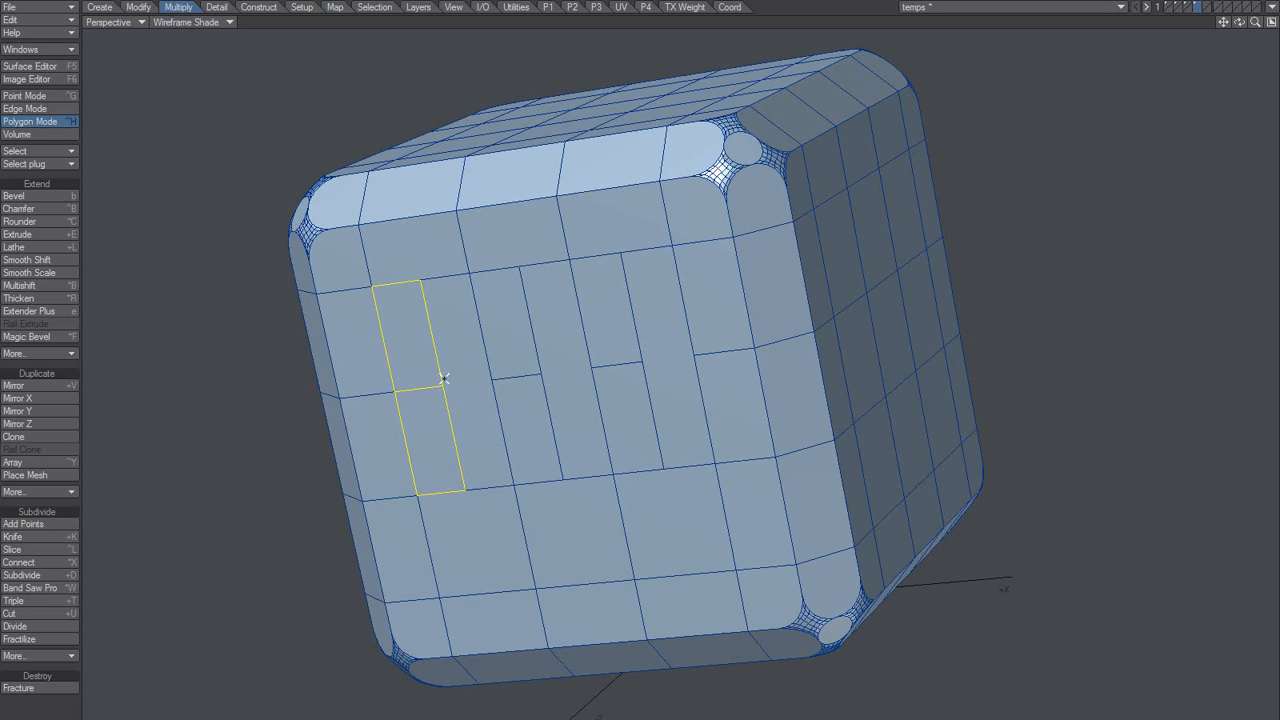
Cut the first, second and third strips on the front face with QuickCut_1, QuickCut_2 and QuickCut_3 respectively.
mouse_move(430, 370)
left_mouse_down()
mouse_move(414, 358)
mouse_move(443, 463)
left_mouse_up()
key("ctrl+w")
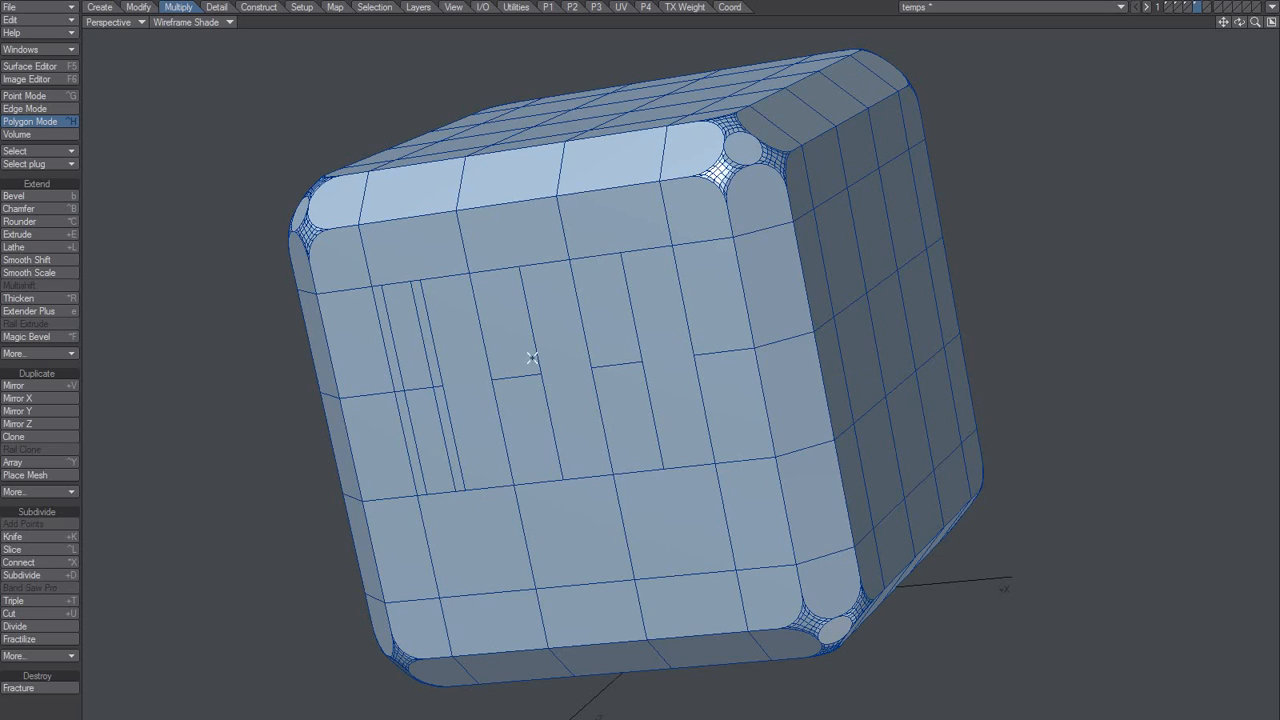
left_click_drag(532, 358, 540, 420)
key("ctrl+w")
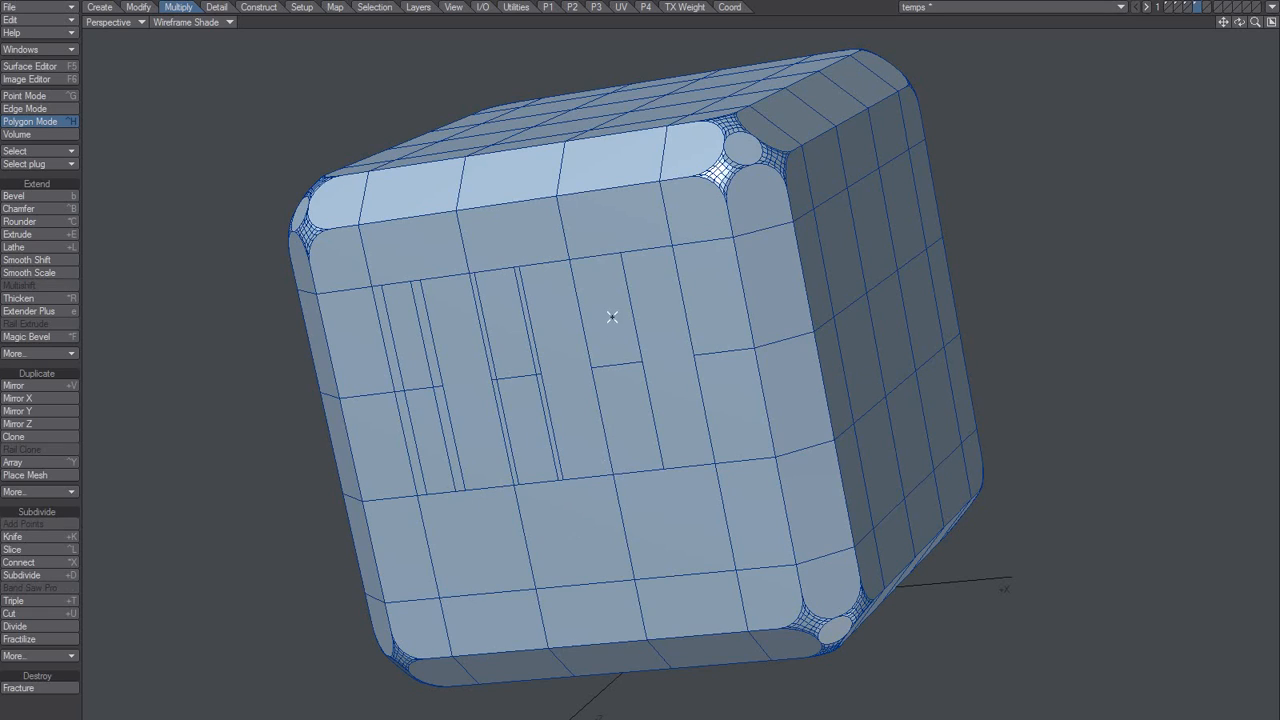
left_click_drag(610, 316, 646, 462)
key("ctrl+w")
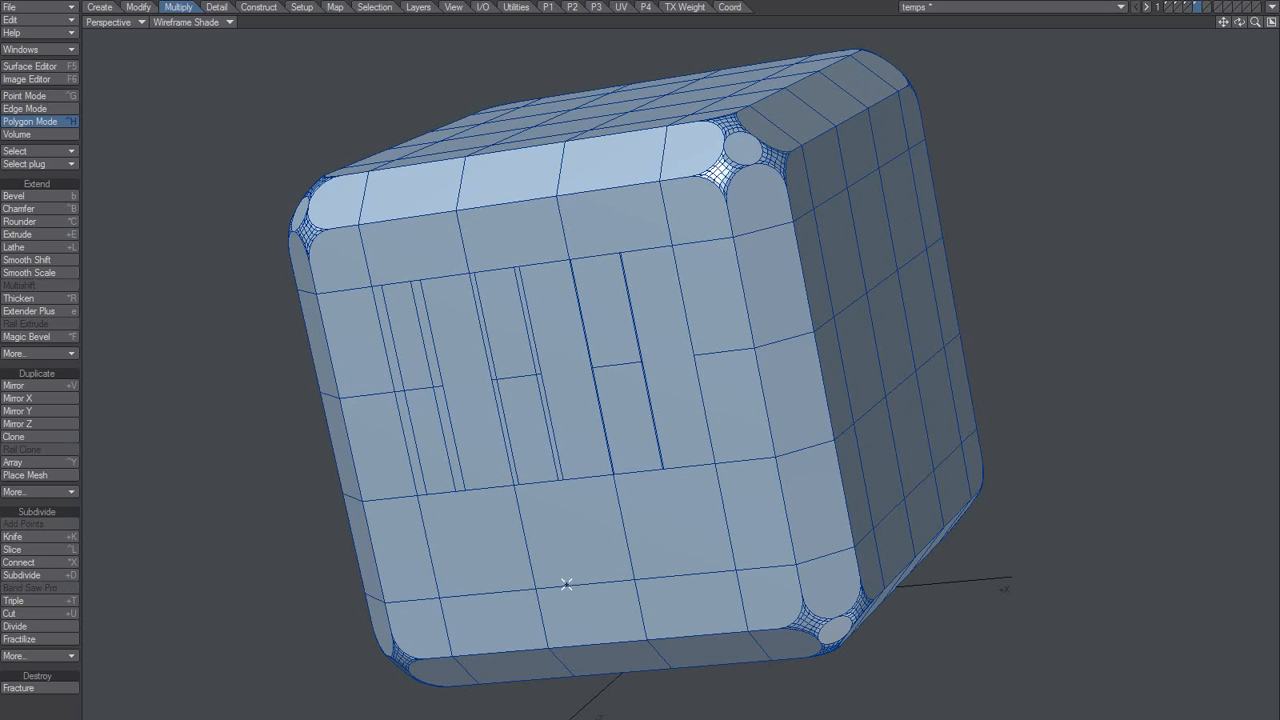
Undo all three strip cuts and clear the polygon selection.
key("ctrl+z")
key("ctrl+z")
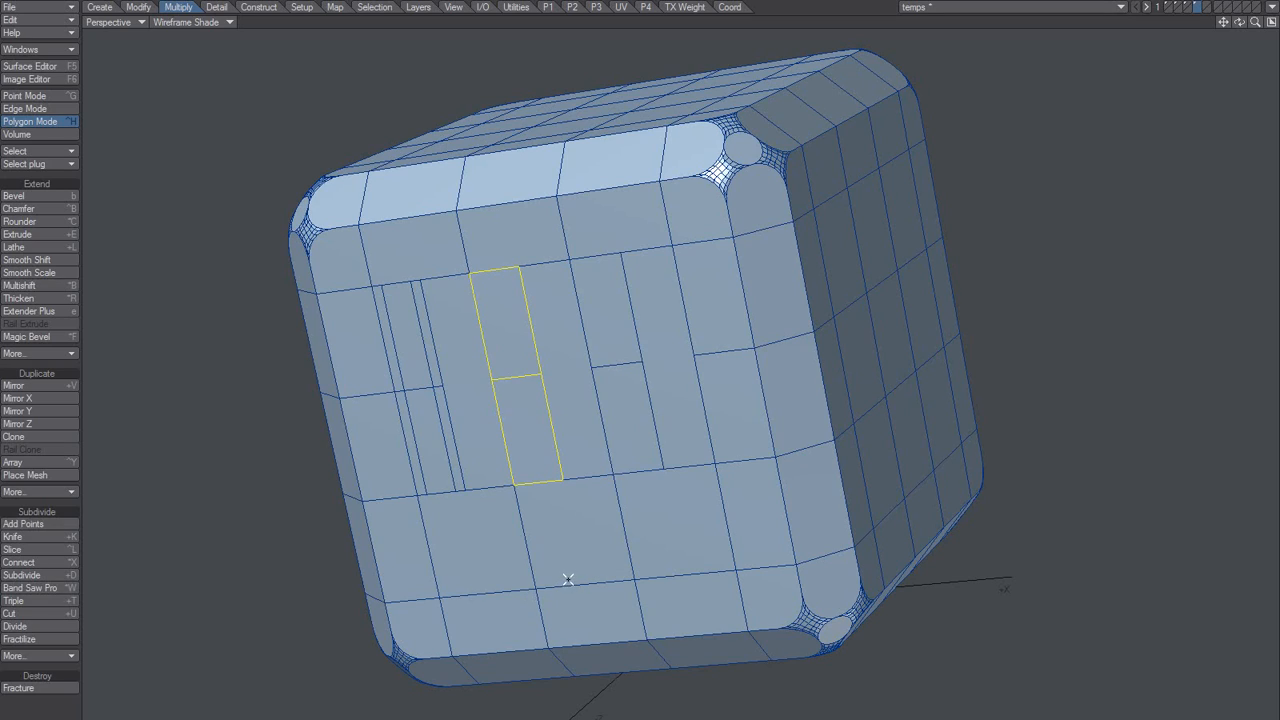
key("ctrl+z")
key("ctrl+w")
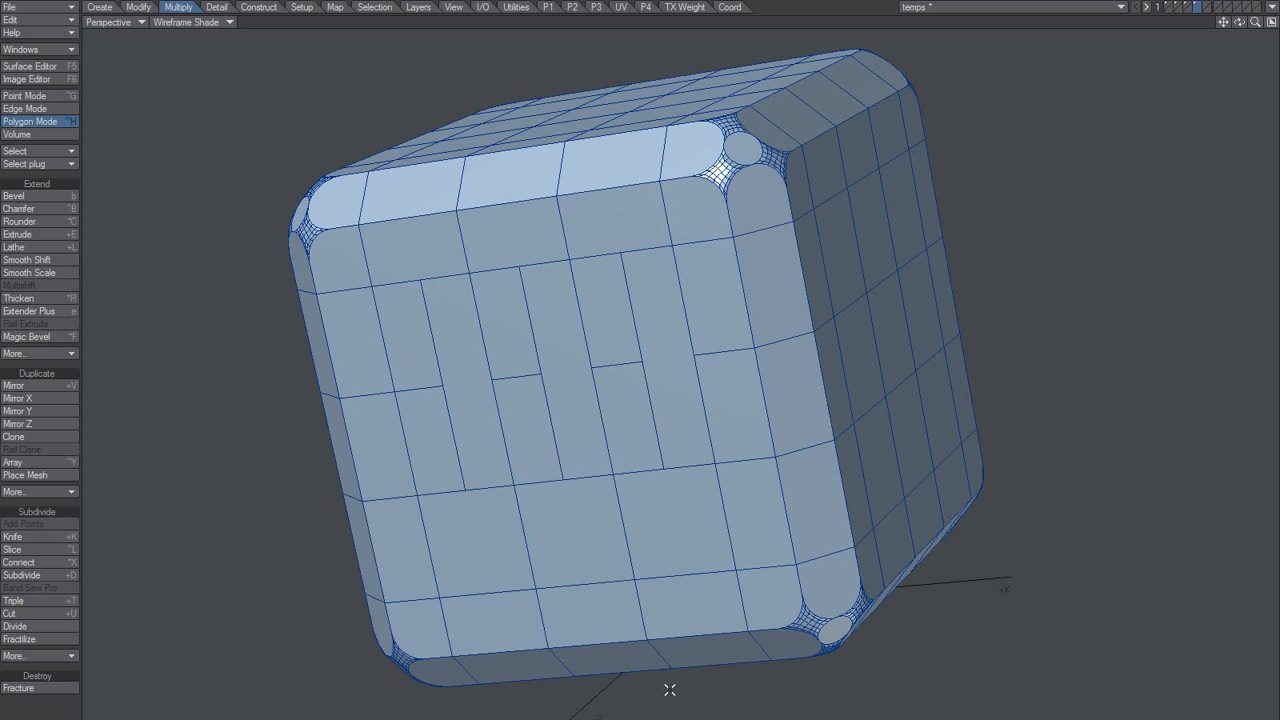
Switch to the 3x QuickCut.ahk script in Notepad, try k as the hotkey and restore the x:: line.
key("alt+Tab")
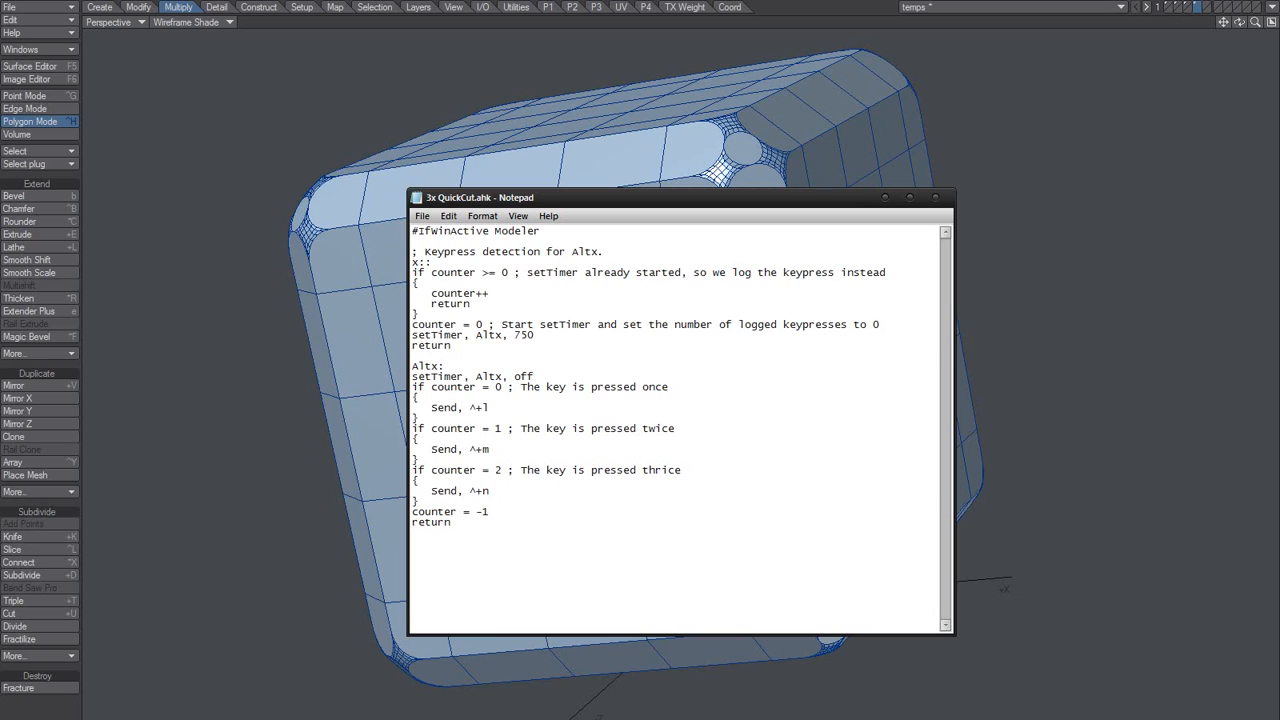
left_click(628, 308)
double_click(416, 262)
type("k*")
key("shift+Left")
key("shift+Left")
type("k")
left_click_drag(440, 262, 392, 262)
type("x::")
left_click(589, 298)
Examine the #IfWinActive Modeler line of the script, highlighting the window name Modeler.
left_click_drag(542, 230, 338, 243)
left_click_drag(556, 229, 394, 222)
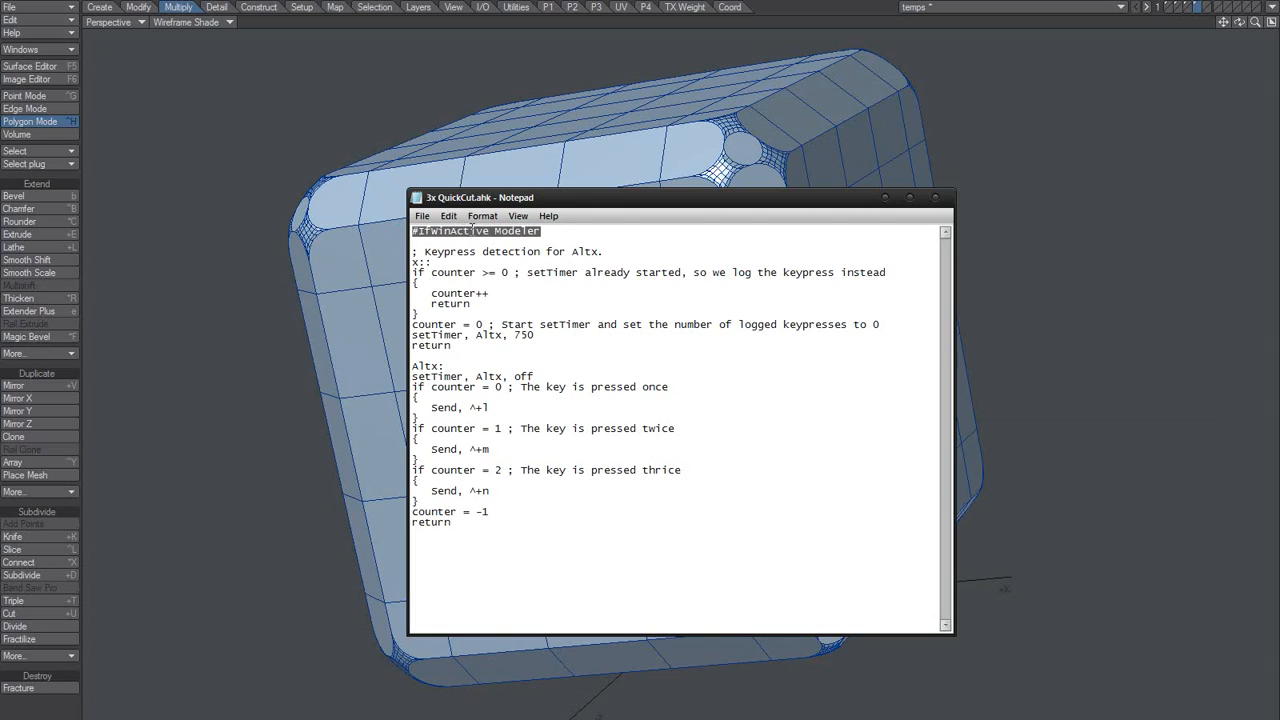
left_click(491, 231)
double_click(497, 231)
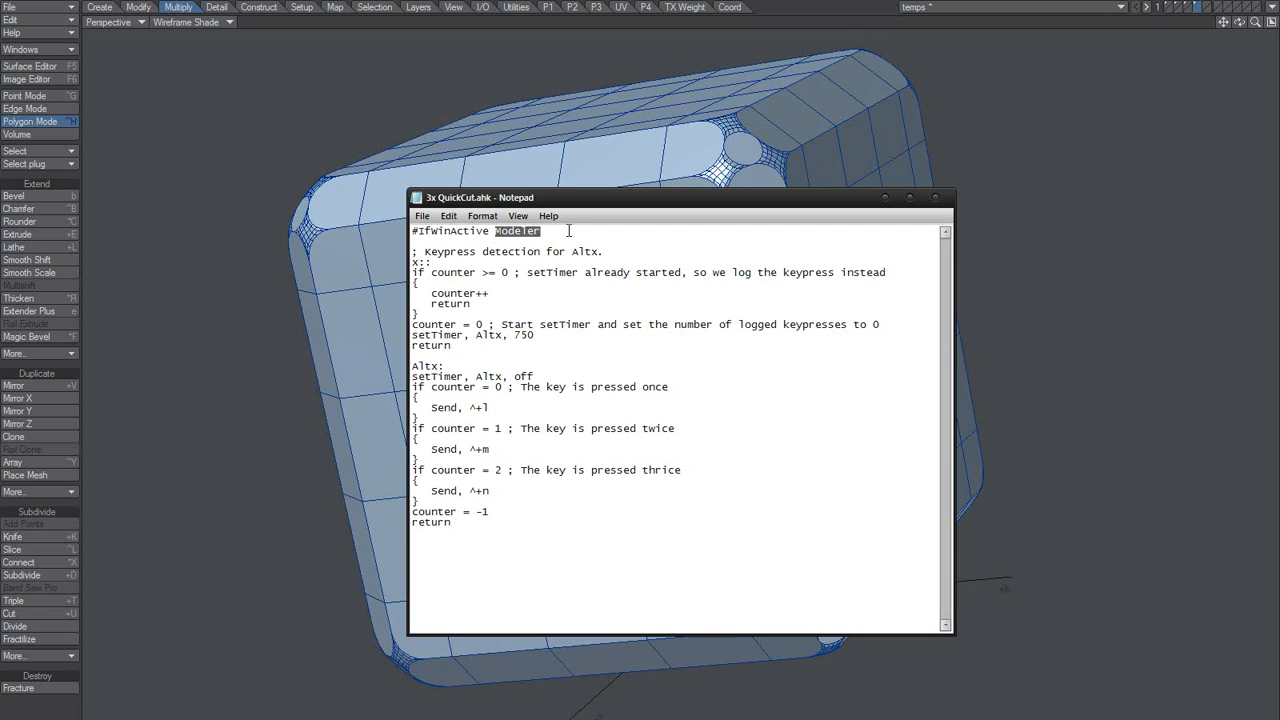
left_click_drag(586, 209, 717, 247)
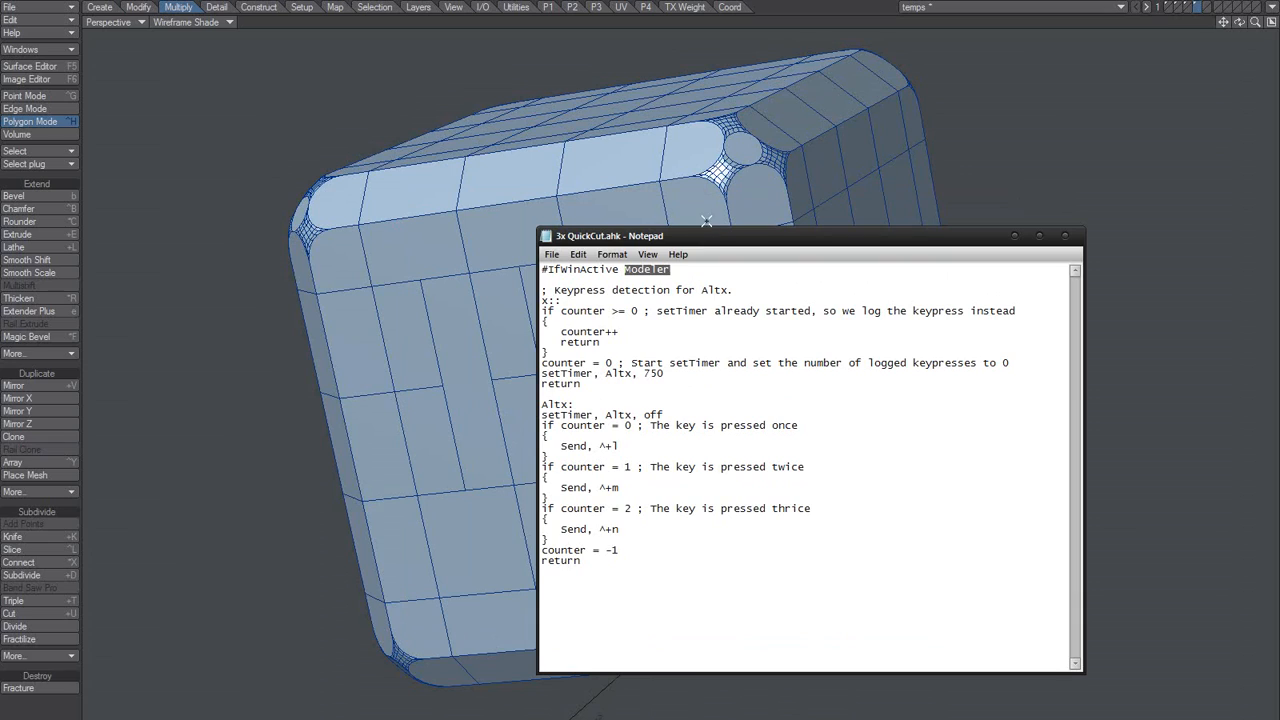
Switch to Modeler and, with the Surface Editor open, cut the first strip with QuickCut_1 and the second with QuickCut_2.
left_click(656, 199)
left_click(618, 224)
key("F5")
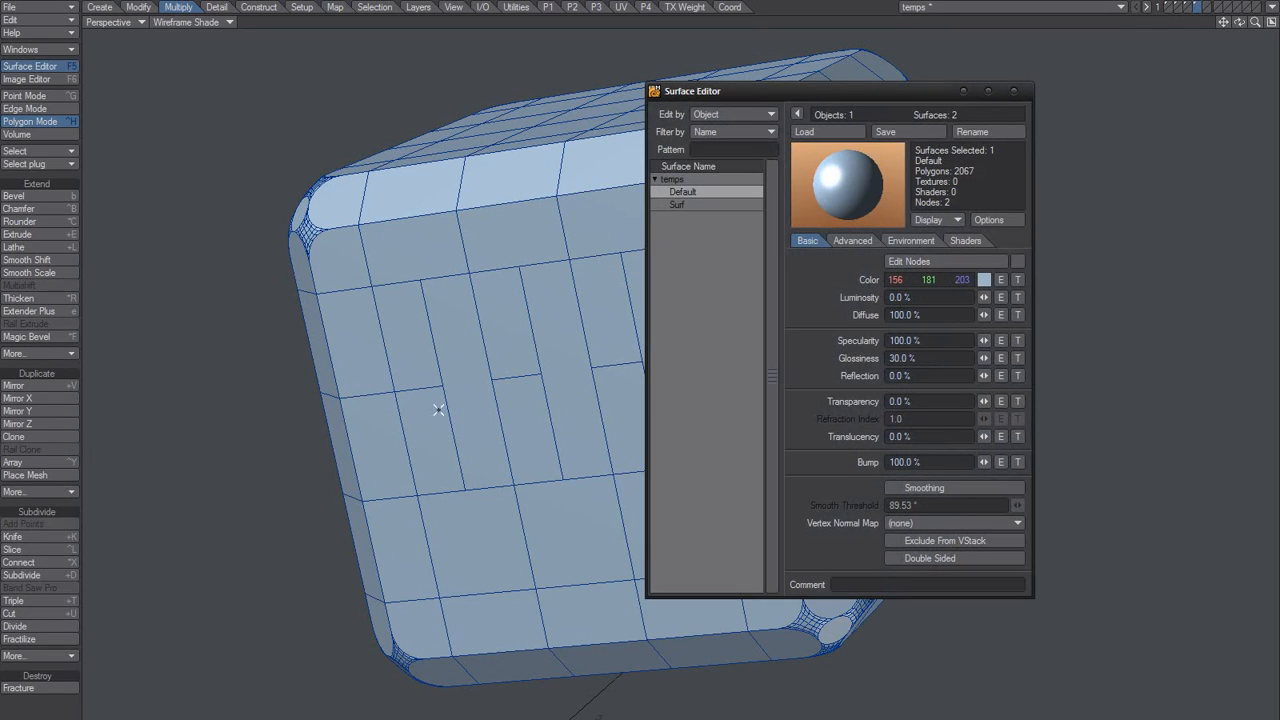
left_click_drag(422, 383, 440, 435)
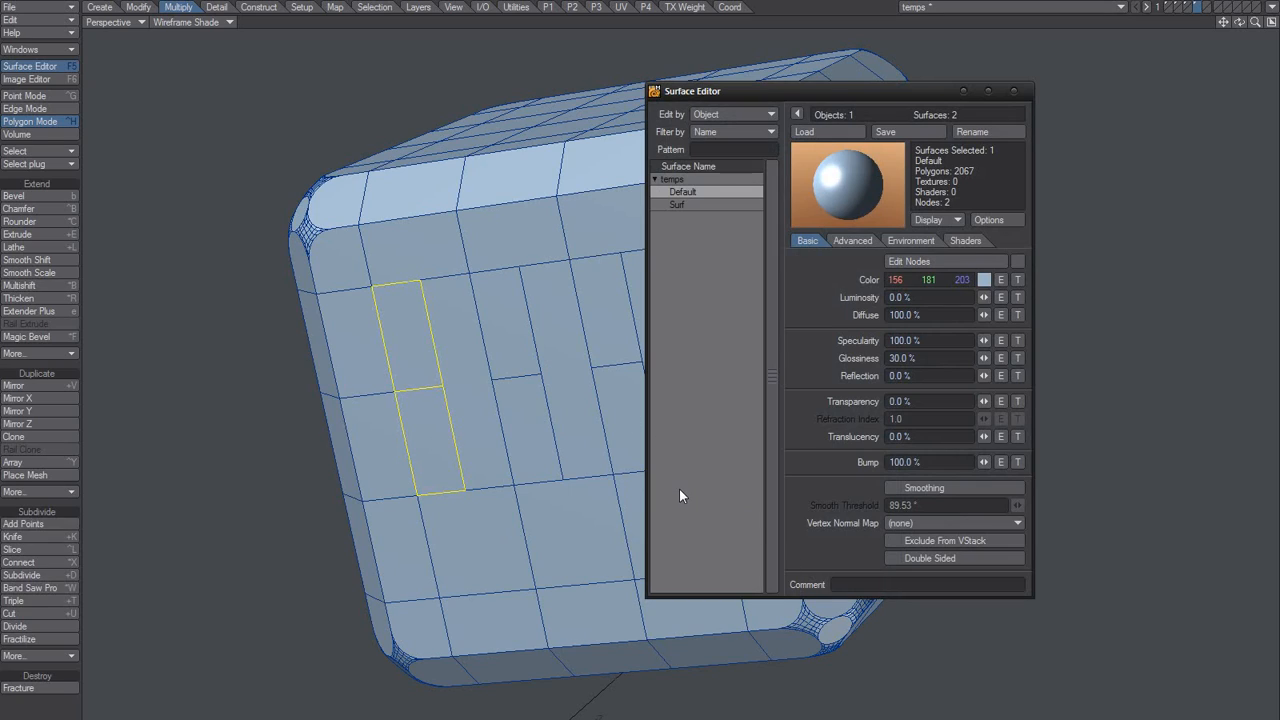
key("ctrl+d")
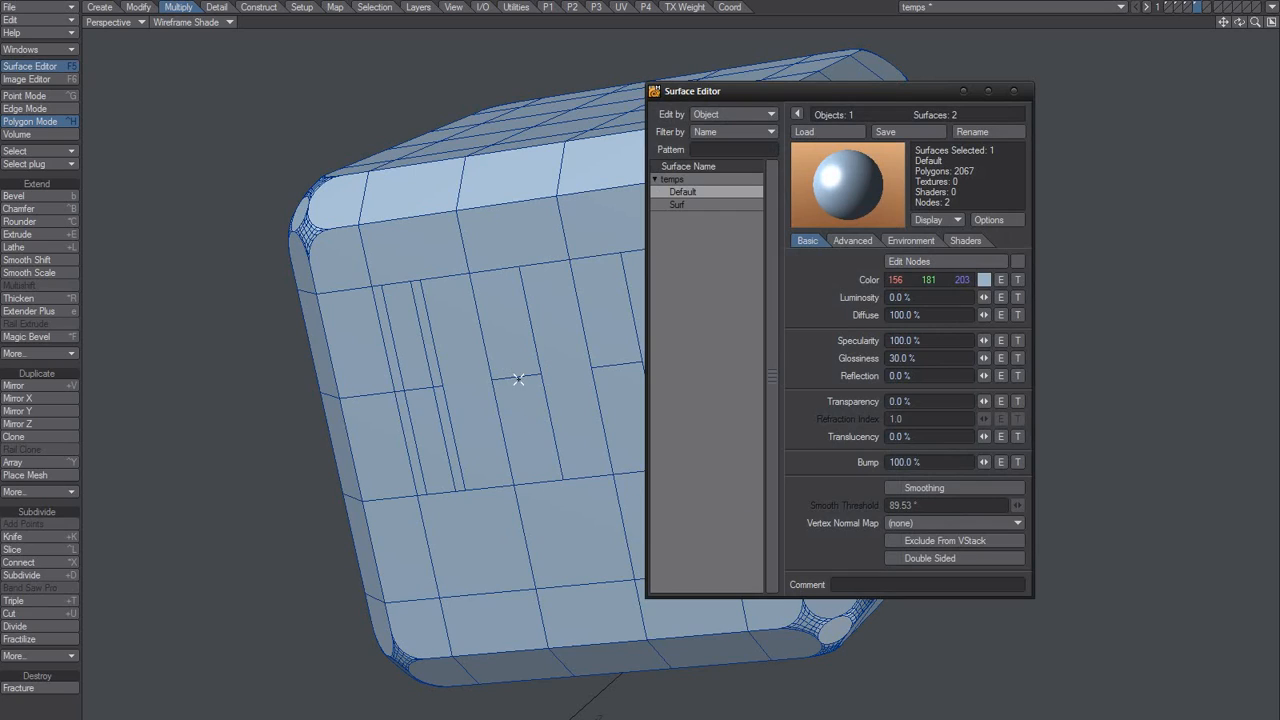
left_click_drag(516, 368, 521, 403)
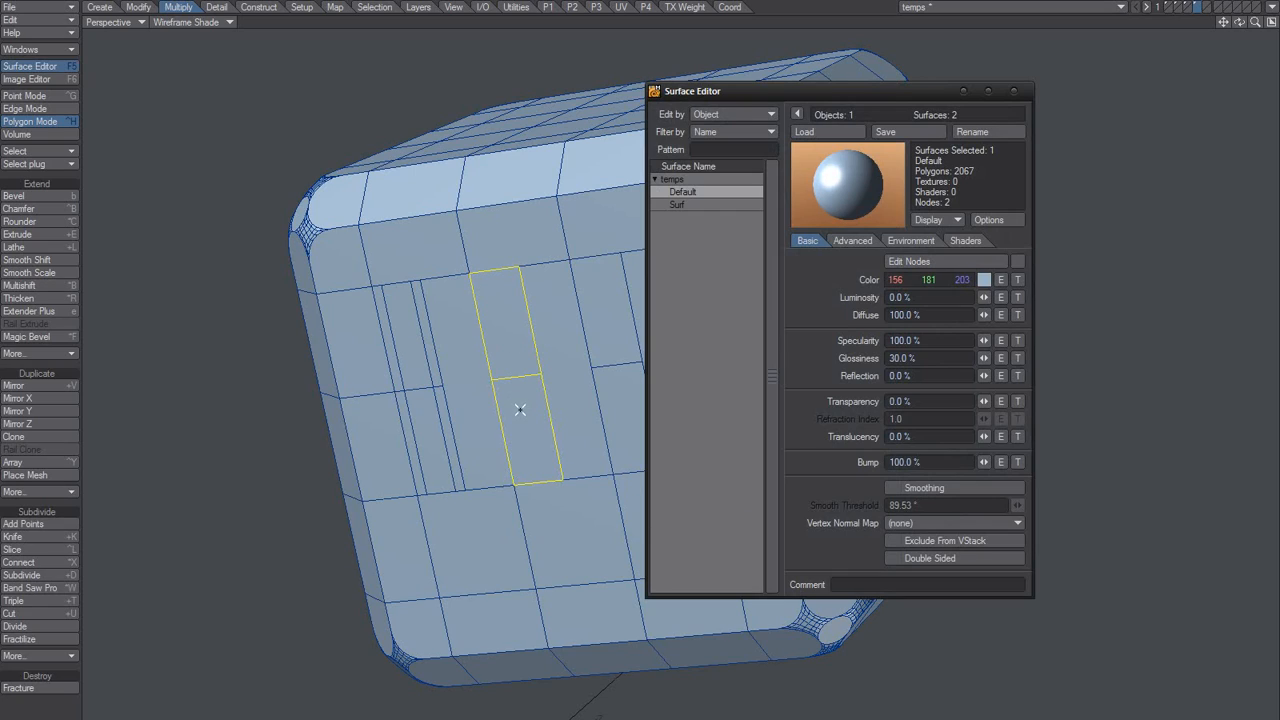
key("ctrl+w")
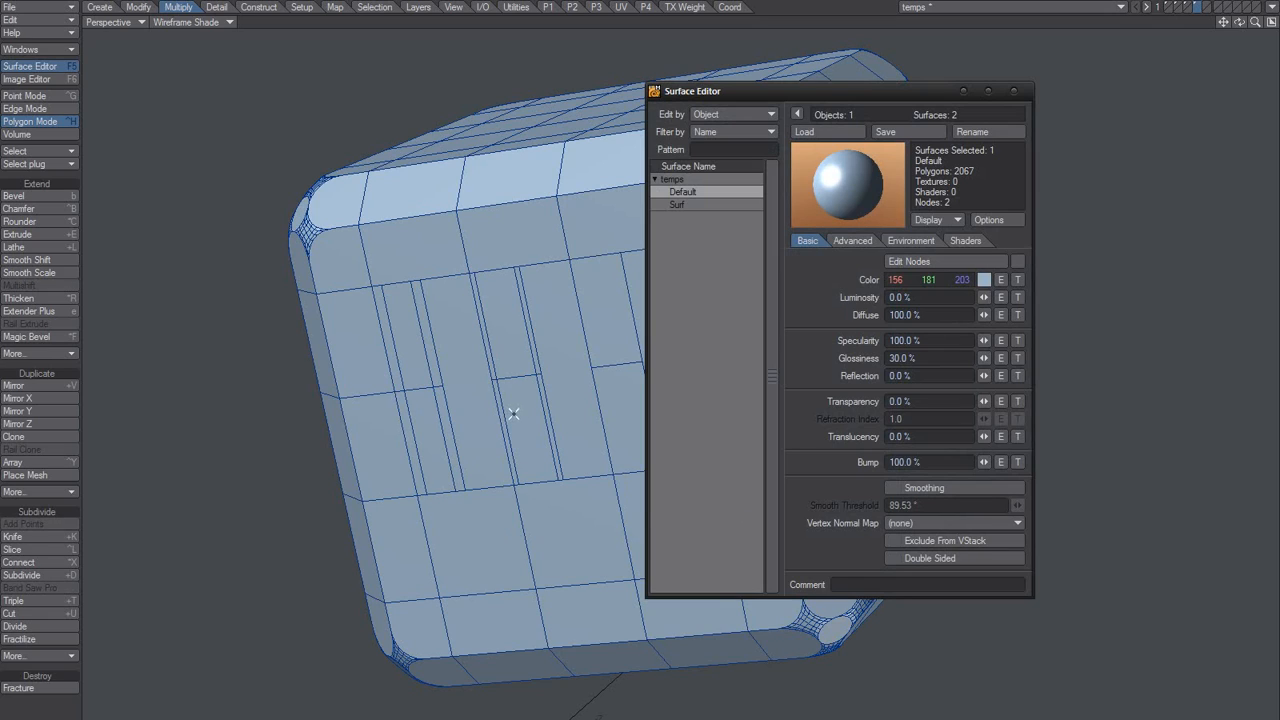
Enter test letters including x in the Default surface's comment and clear them again.
left_click_drag(821, 96, 722, 86)
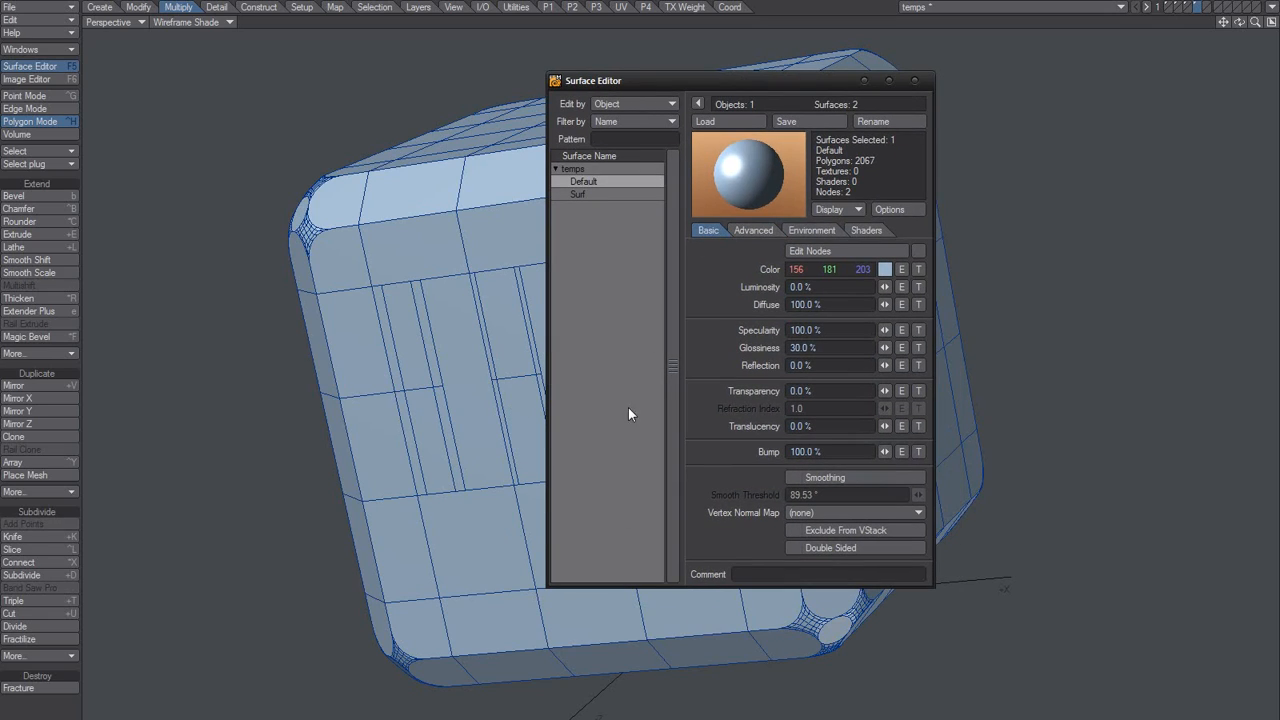
left_click(758, 574)
type("xadaxxx")
left_click_drag(786, 576, 646, 583)
key("BackSpace")
left_click_drag(719, 85, 952, 81)
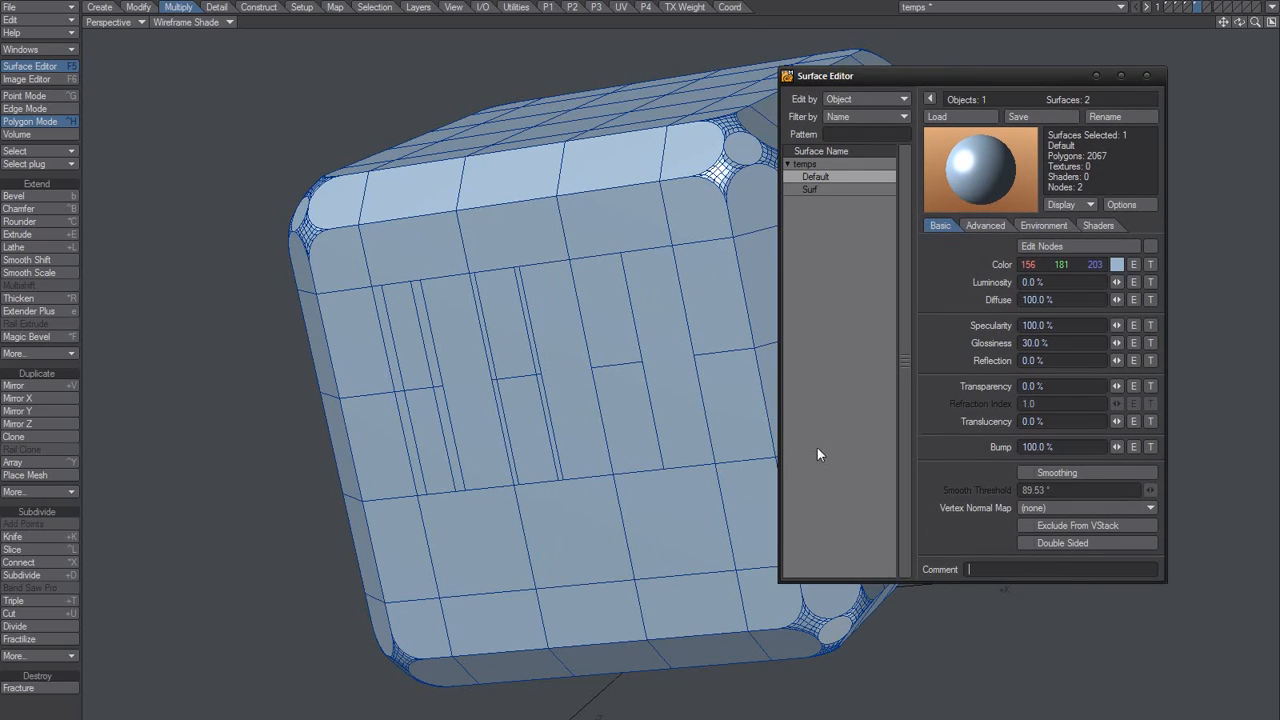
Select the third strip's two polygons and cut them with QuickCut_3 while the Surface Editor is open.
left_click_drag(614, 314, 663, 391)
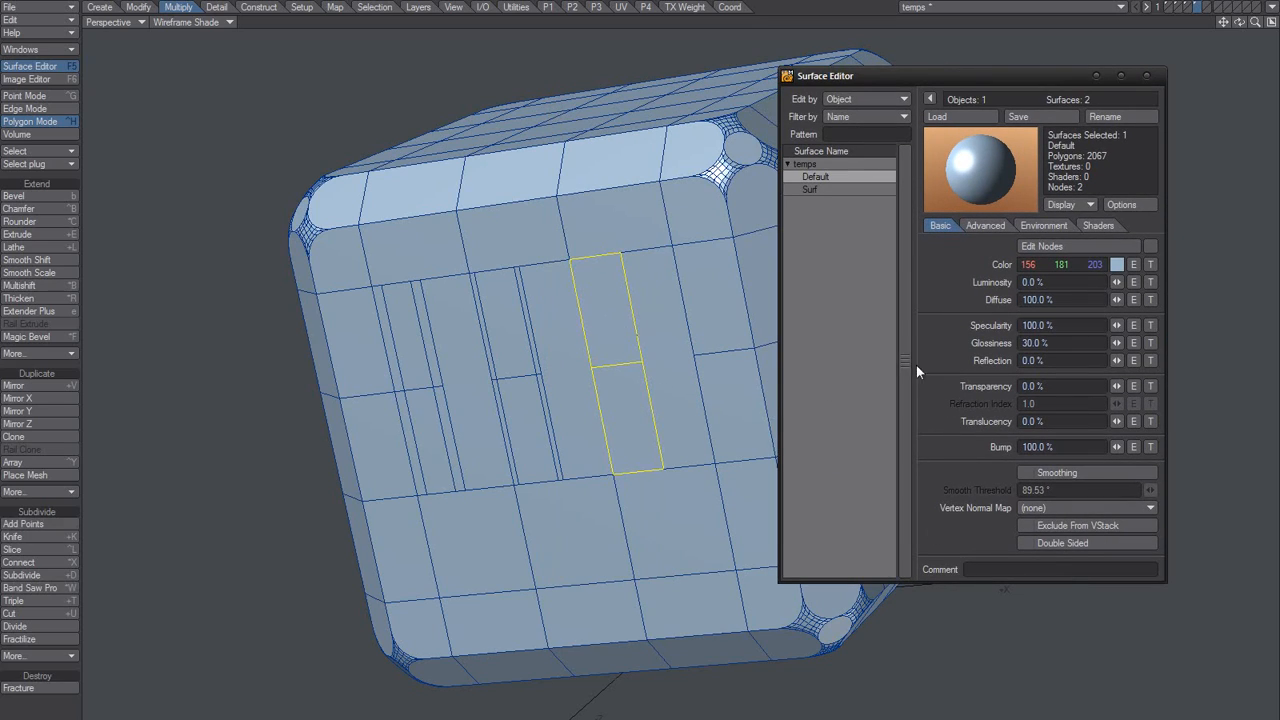
mouse_move(895, 75)
left_mouse_down()
mouse_move(773, 77)
mouse_move(892, 87)
left_mouse_up()
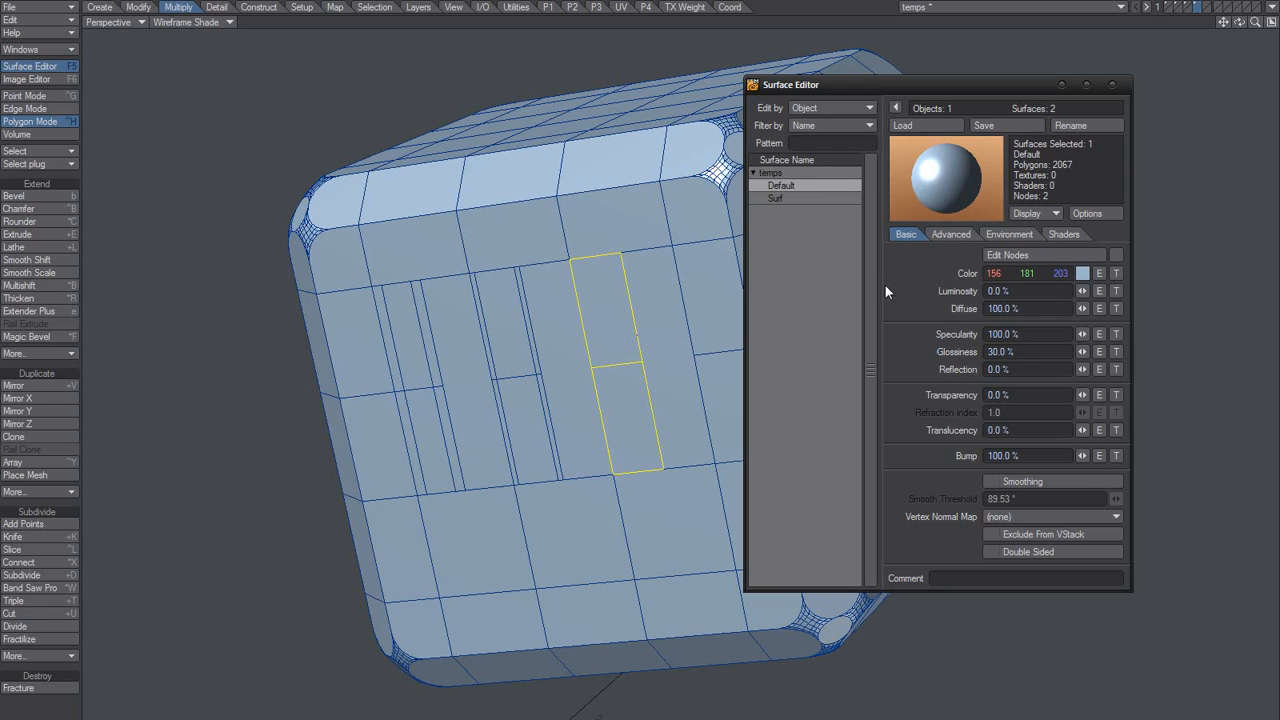
left_click(1113, 85)
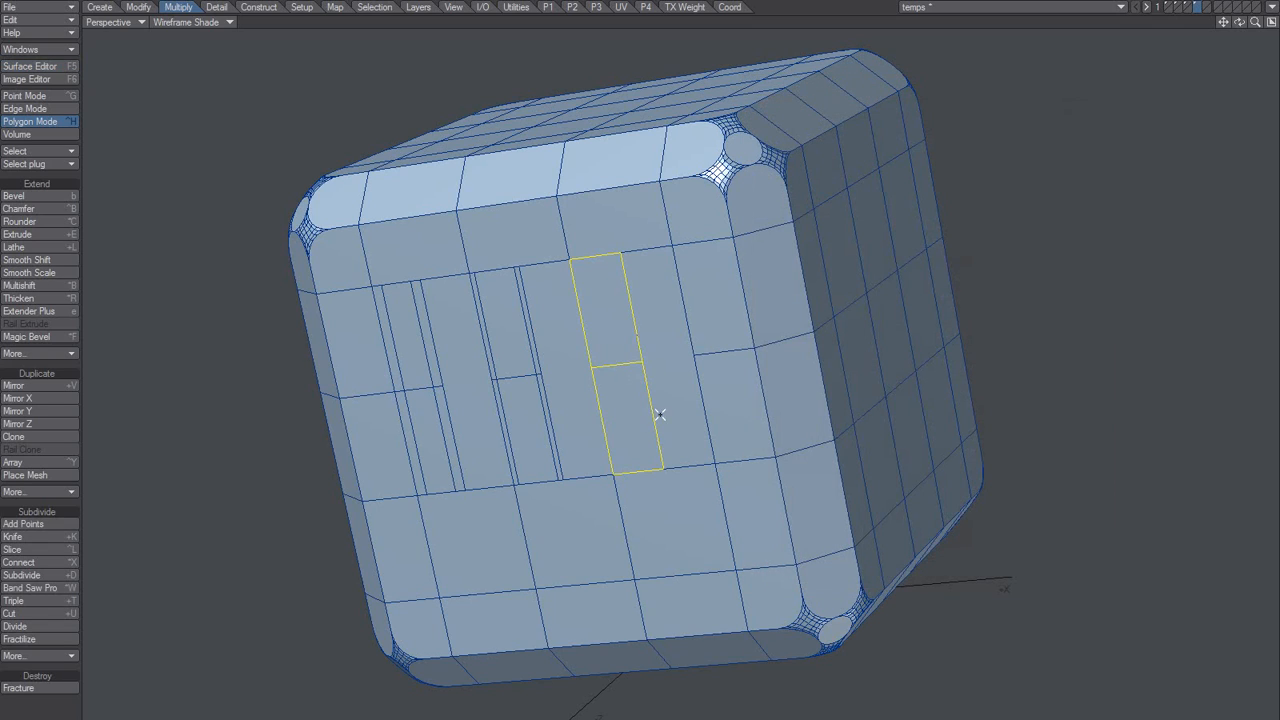
key("F5")
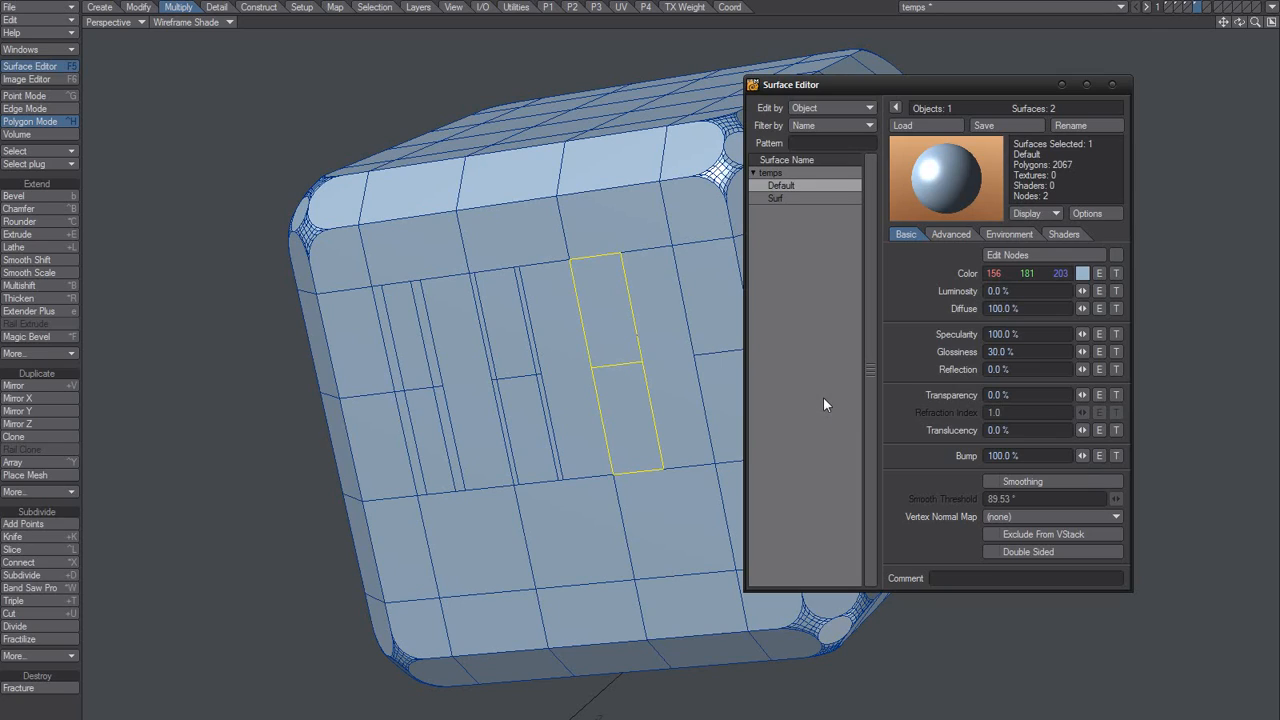
left_click_drag(613, 322, 632, 425)
left_click_drag(616, 334, 637, 440)
key("slash")
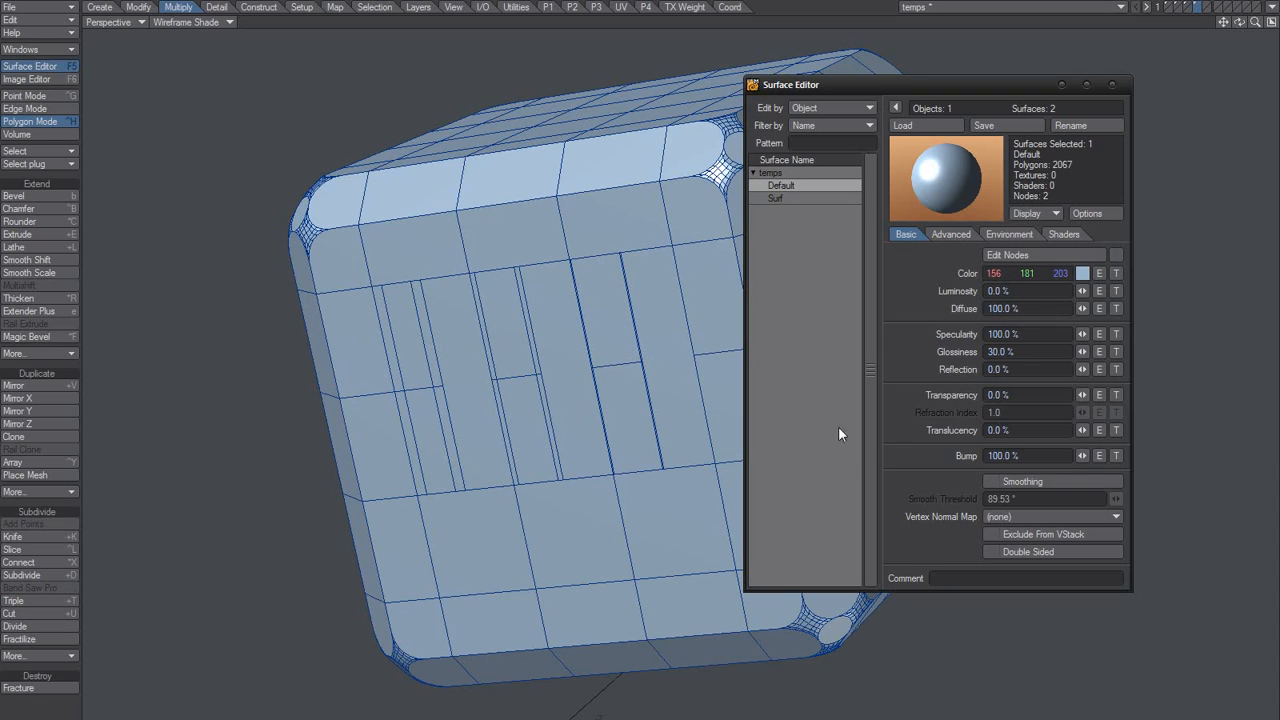
left_click_drag(866, 84, 792, 77)
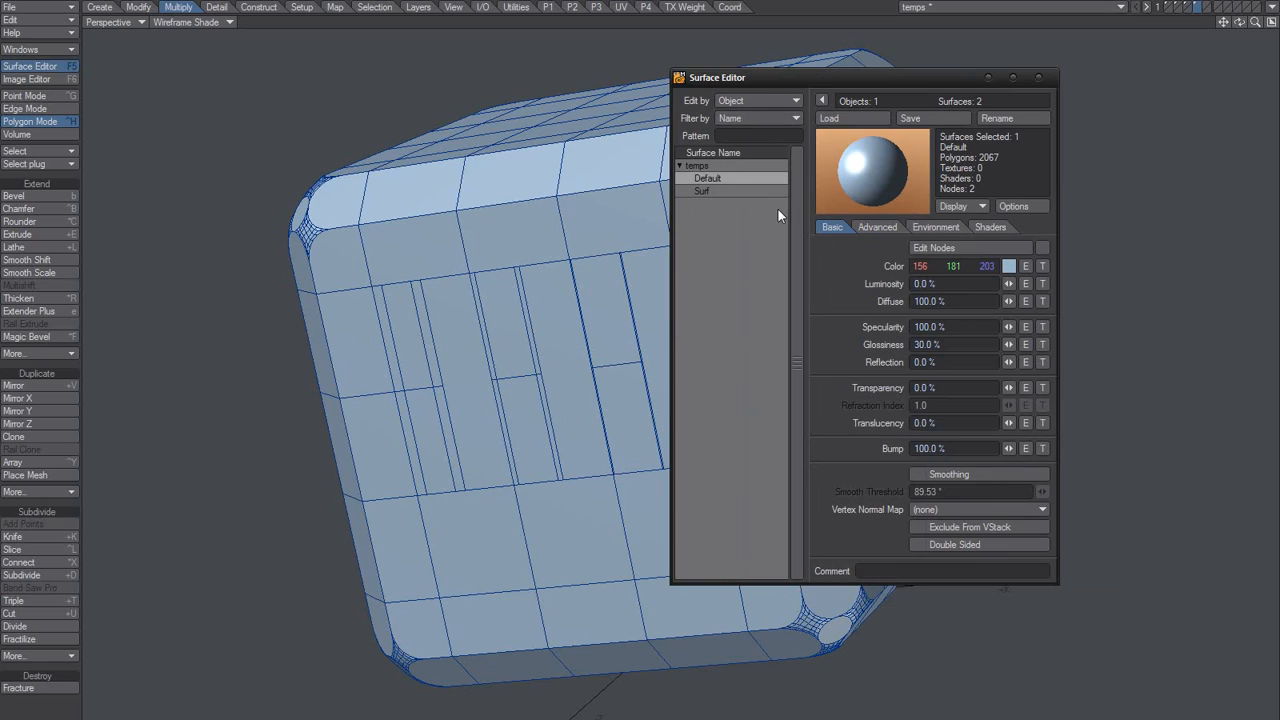
Undo the QuickCut cuts on all three strips and leave nothing selected.
key("ctrl+z")
key("ctrl+z")
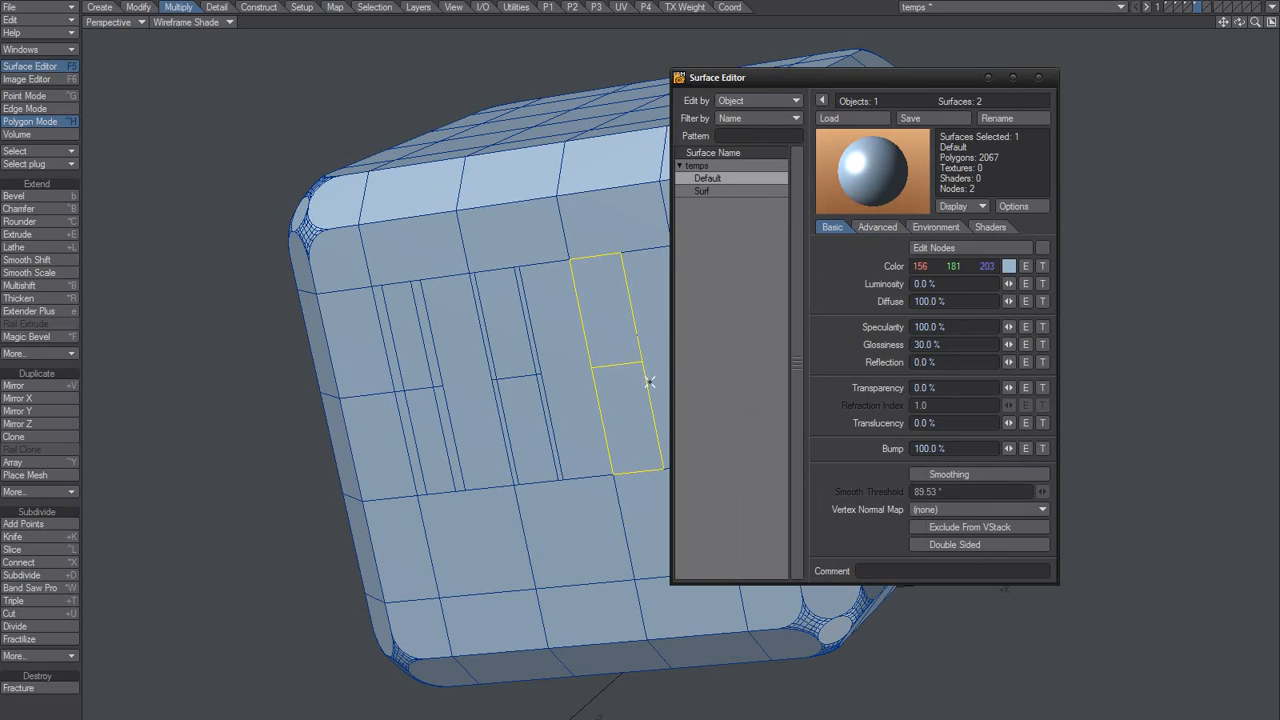
key("ctrl+z")
key("ctrl+z")
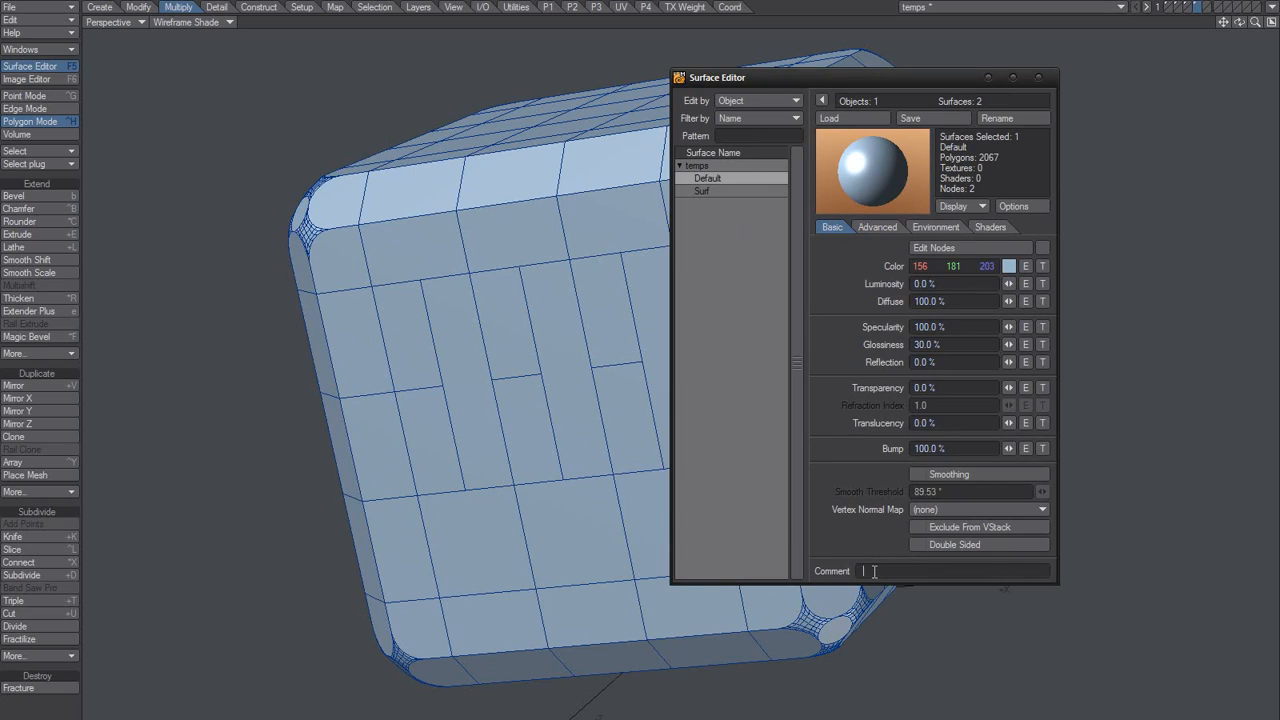
Enter xx in the Default surface's comment, clear it again and close the Surface Editor.
type("xx")
left_click_drag(889, 571, 777, 571)
key("BackSpace")
left_click(1039, 77)
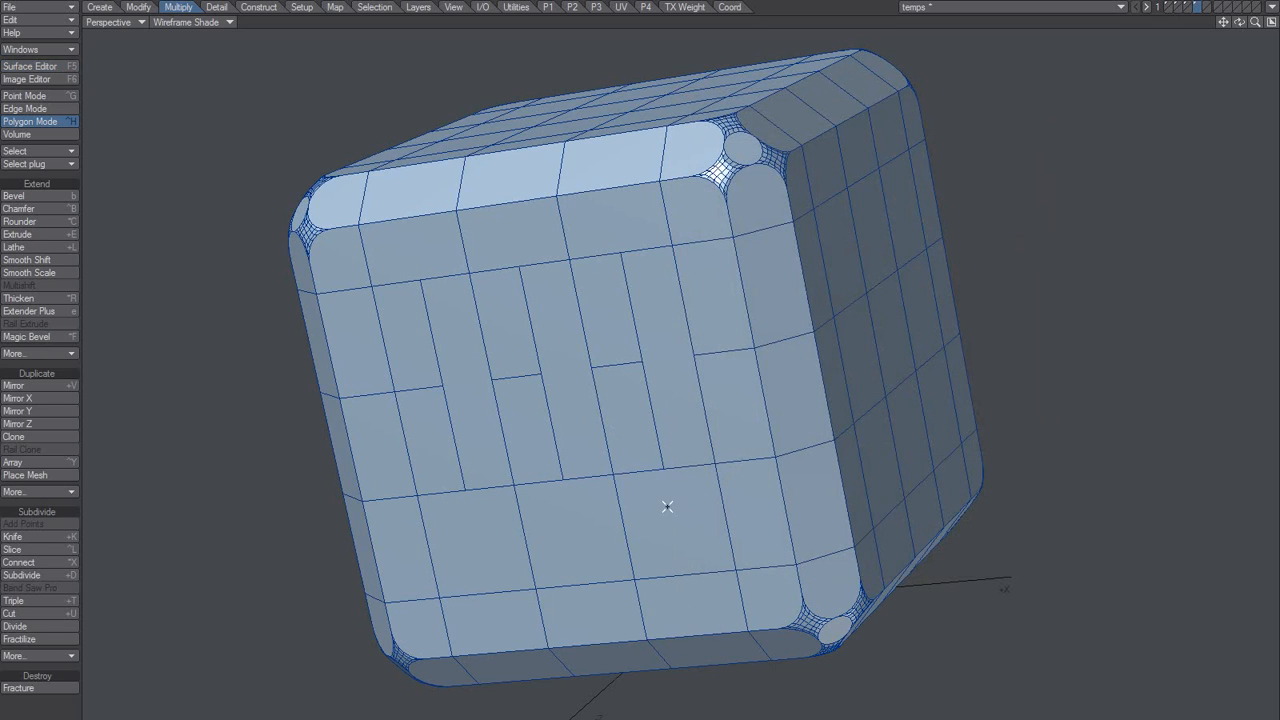
Switch to the 3x QuickCut.ahk script in Notepad and replace Altx with x in the keypress comment and both setTimer lines.
key("alt+Tab")
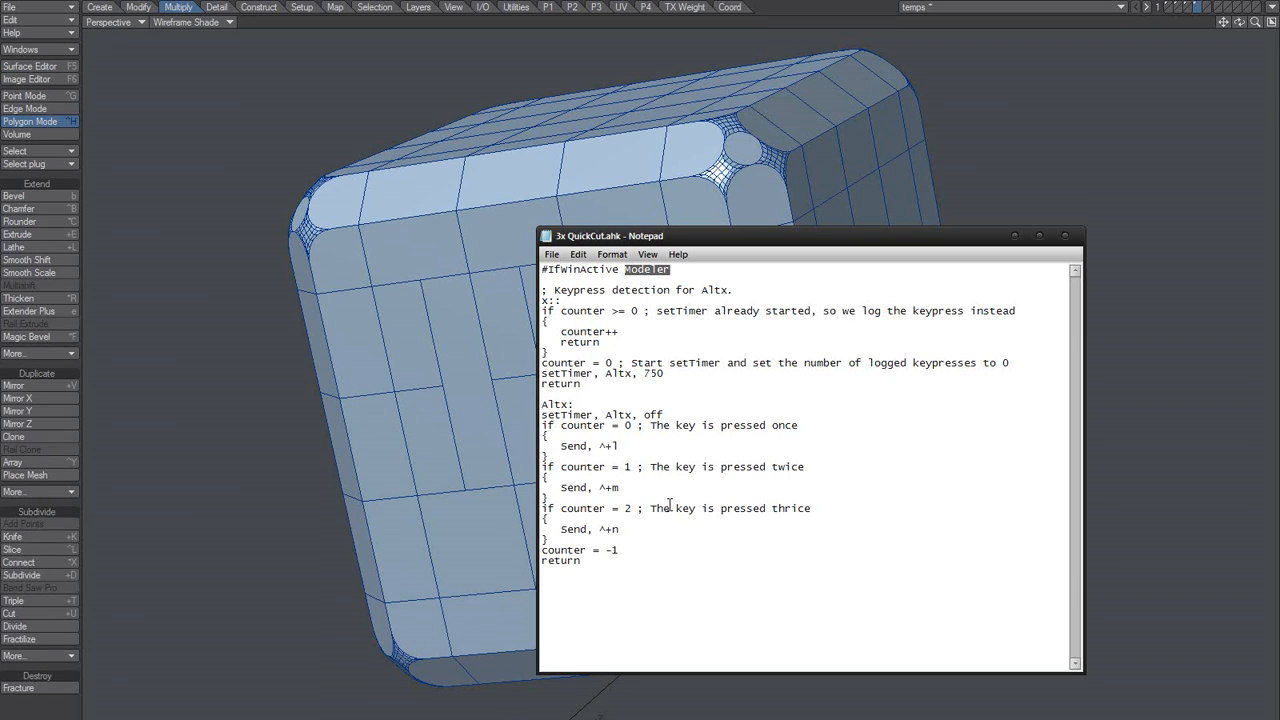
left_click(747, 289)
left_click_drag(702, 290, 730, 290)
left_click_drag(730, 290, 703, 293)
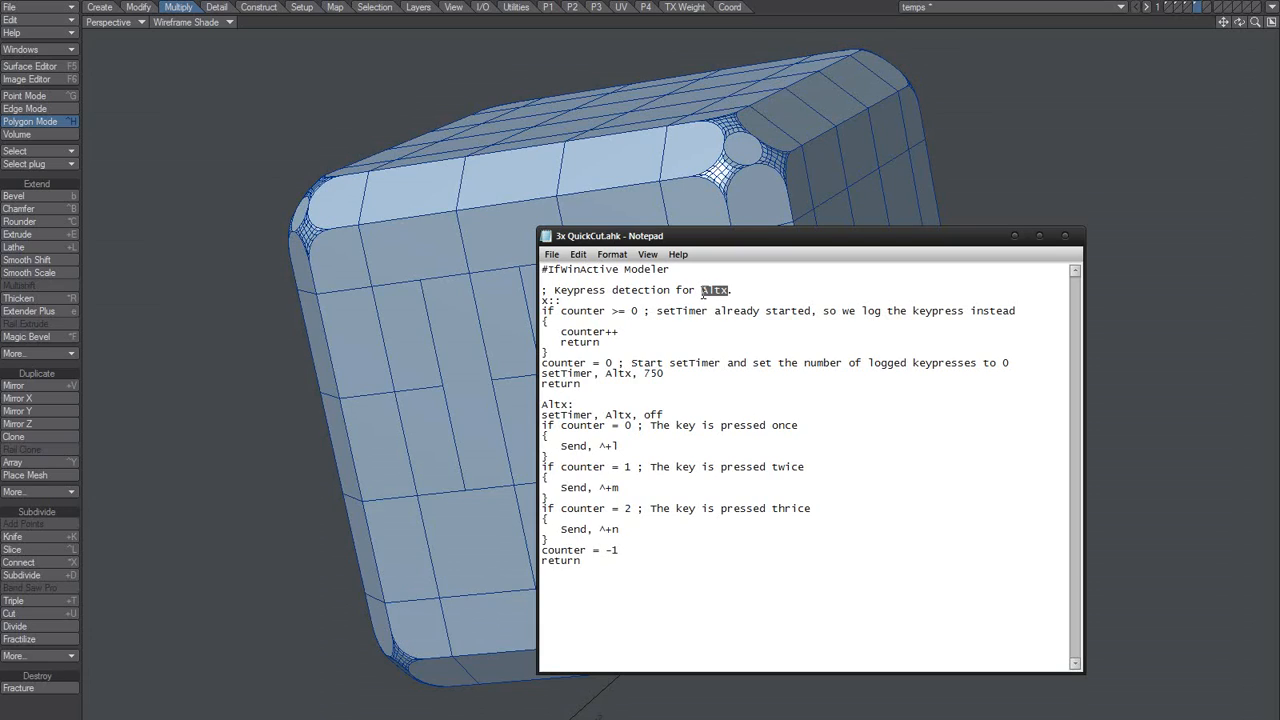
type("x")
left_click_drag(634, 373, 605, 374)
type("x")
left_click_drag(634, 415, 607, 413)
type("x")
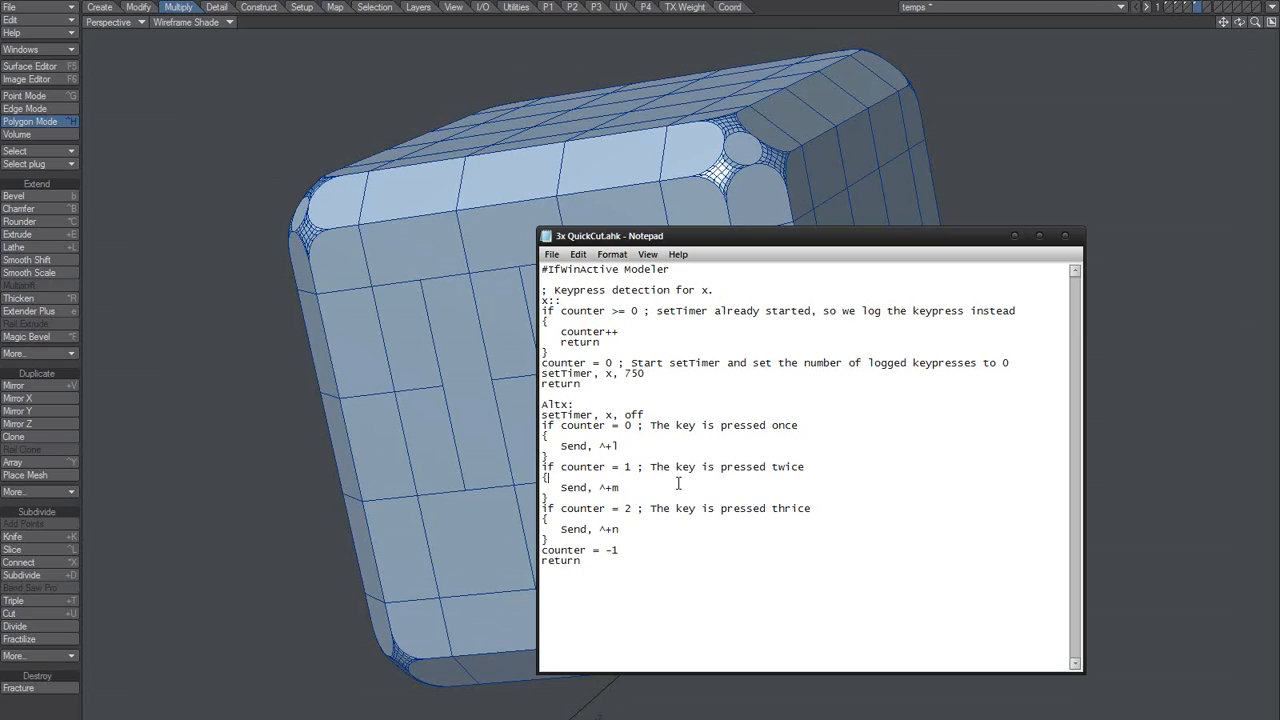
Extend the name x to xClick in the keypress comment and both setTimer lines.
left_click(703, 295)
type("Click")
key("ctrl+shift+Left")
key("ctrl+c")
double_click(608, 373)
key("ctrl+v")
double_click(611, 414)
key("ctrl+v")
left_click(660, 567)
Restore the name Altx in both setTimer lines and the keypress detection comment.
double_click(640, 414)
type("Altx")
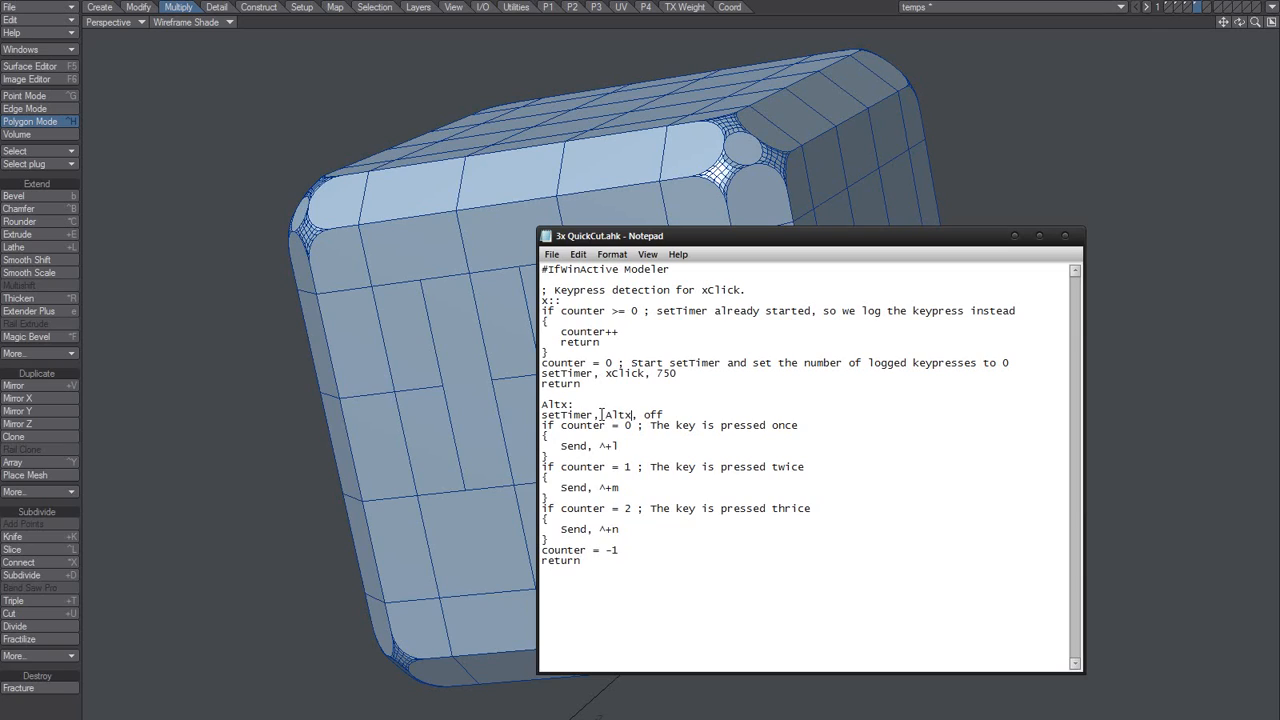
left_click_drag(601, 414, 601, 414)
key("ctrl+c")
left_click_drag(646, 374, 605, 374)
key("ctrl+v")
left_click_drag(743, 290, 701, 290)
key("ctrl+v")
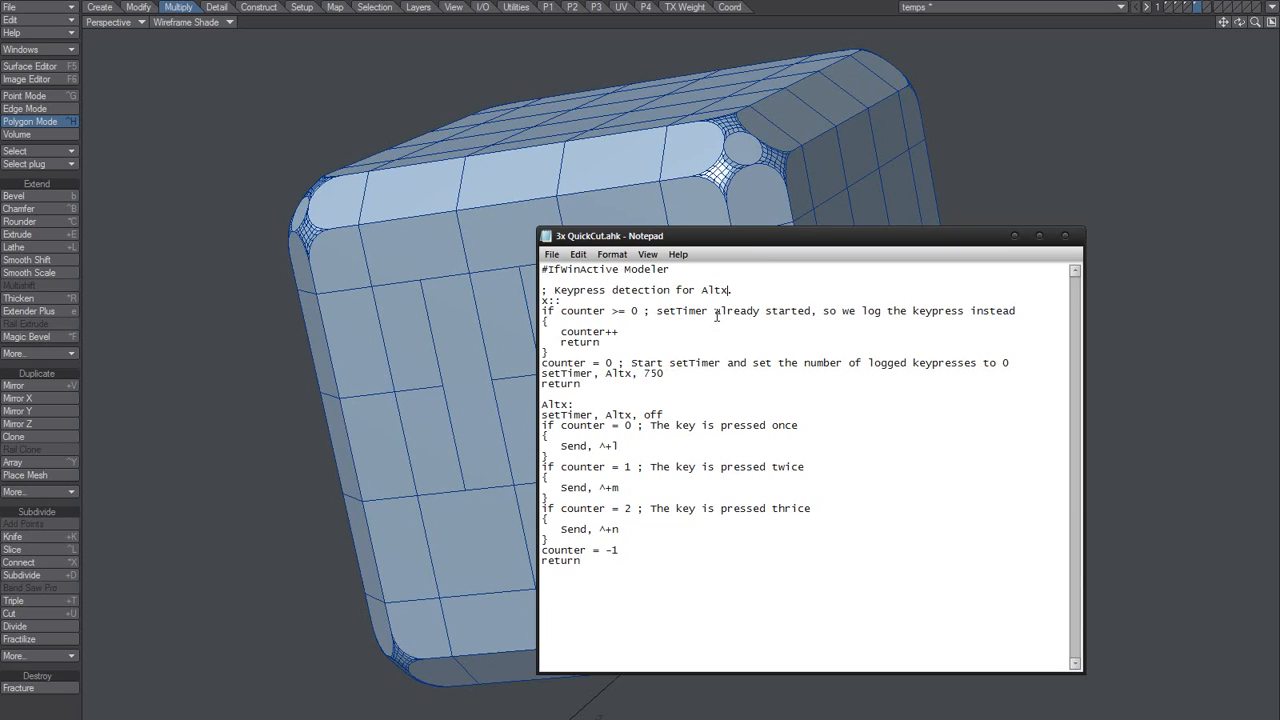
Examine where the script uses the name Altx, highlighting it in the comment and both setTimer lines.
left_click(682, 457)
left_click_drag(736, 290, 701, 290)
double_click(612, 373)
double_click(618, 414)
left_click(620, 446)
left_click_drag(701, 290, 729, 289)
Examine the timer delay in the first setTimer line, highlighting the value 750.
left_click(657, 375)
left_click(657, 398)
double_click(652, 373)
left_click(684, 374)
left_click_drag(643, 374, 690, 376)
left_click(671, 425)
double_click(652, 374)
left_click(660, 459)
Highlight the x hotkey and the Send shortcuts in the script, then return to Modeler.
left_click_drag(562, 300, 542, 300)
left_click_drag(599, 446, 619, 446)
left_click_drag(599, 488, 644, 526)
left_click(604, 616)
left_click(1003, 177)
Open the Modeler Tools settings, review the Quickcut 1, Quickcut 2 and Quickcut 3 cut configurations, and close them.
left_click(42, 7)
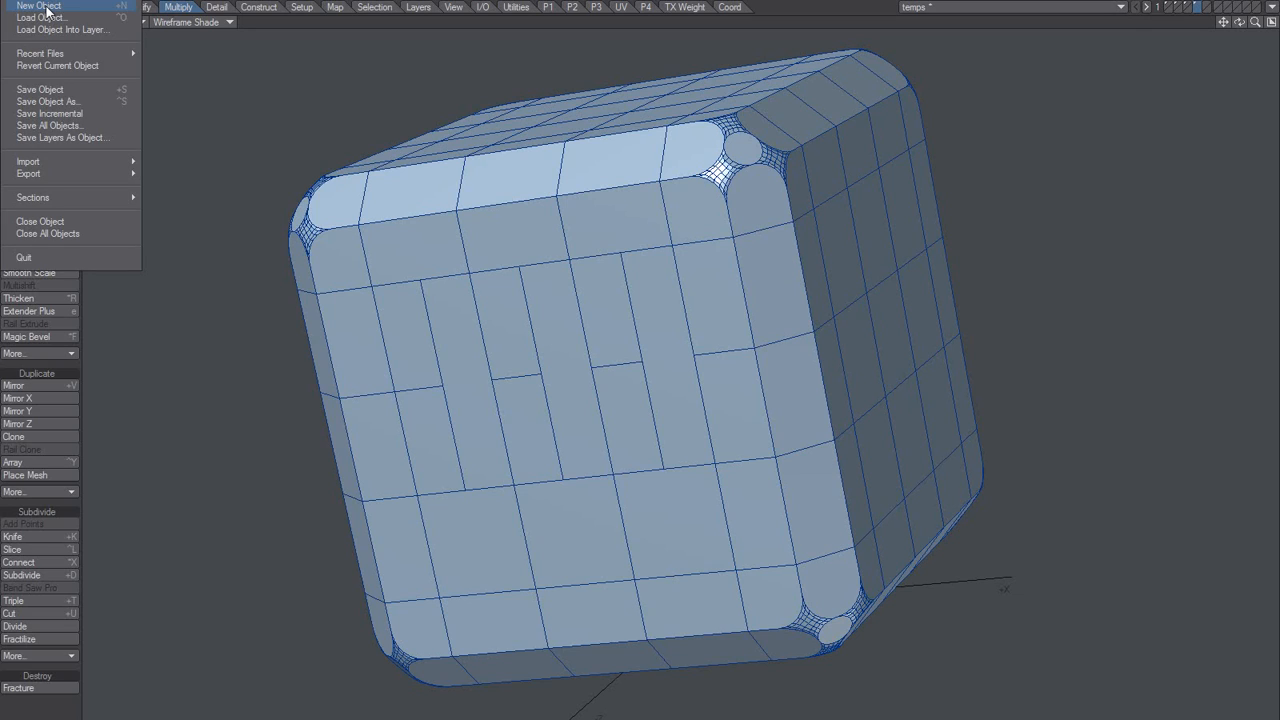
left_click(40, 22)
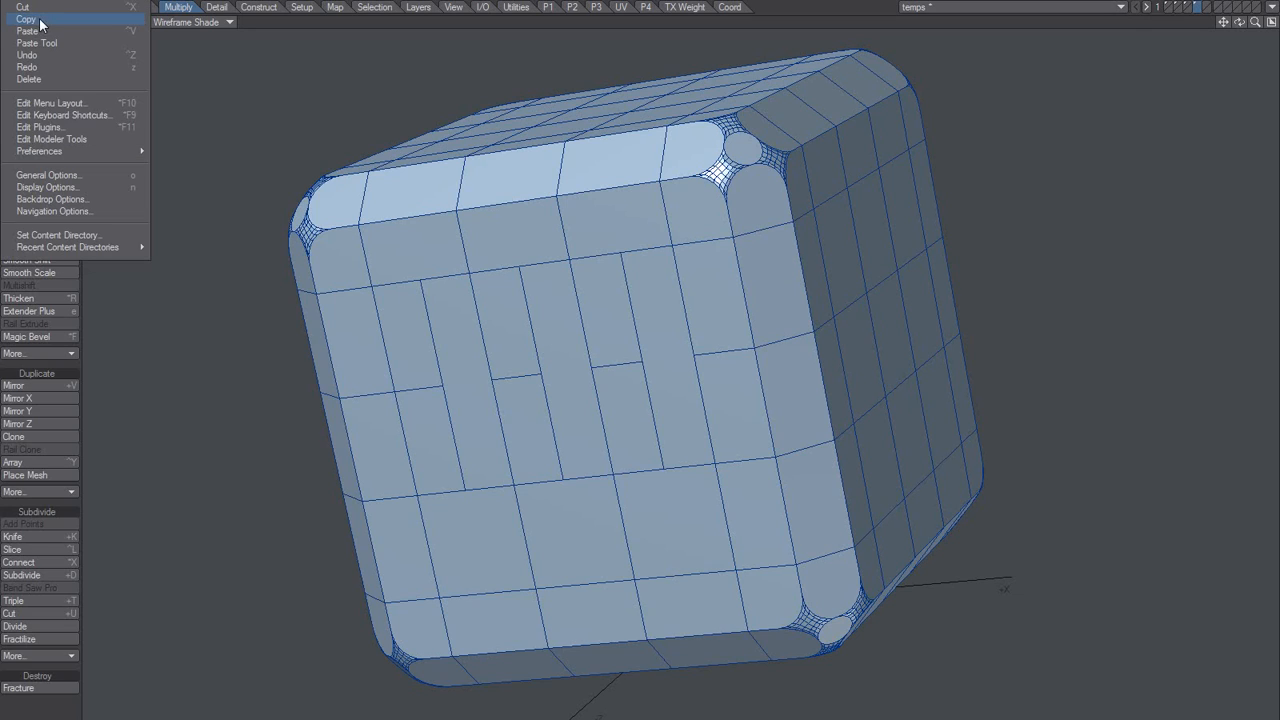
left_click(48, 139)
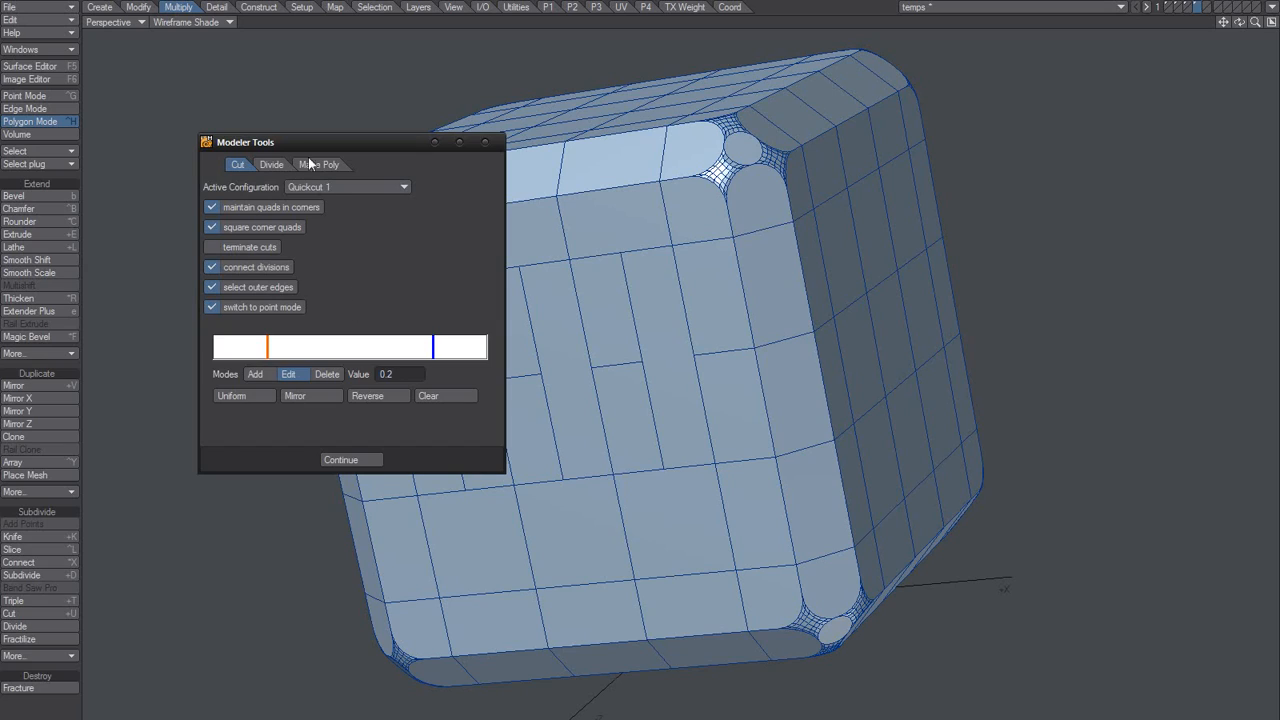
left_click(345, 187)
left_click(347, 185)
left_click(345, 187)
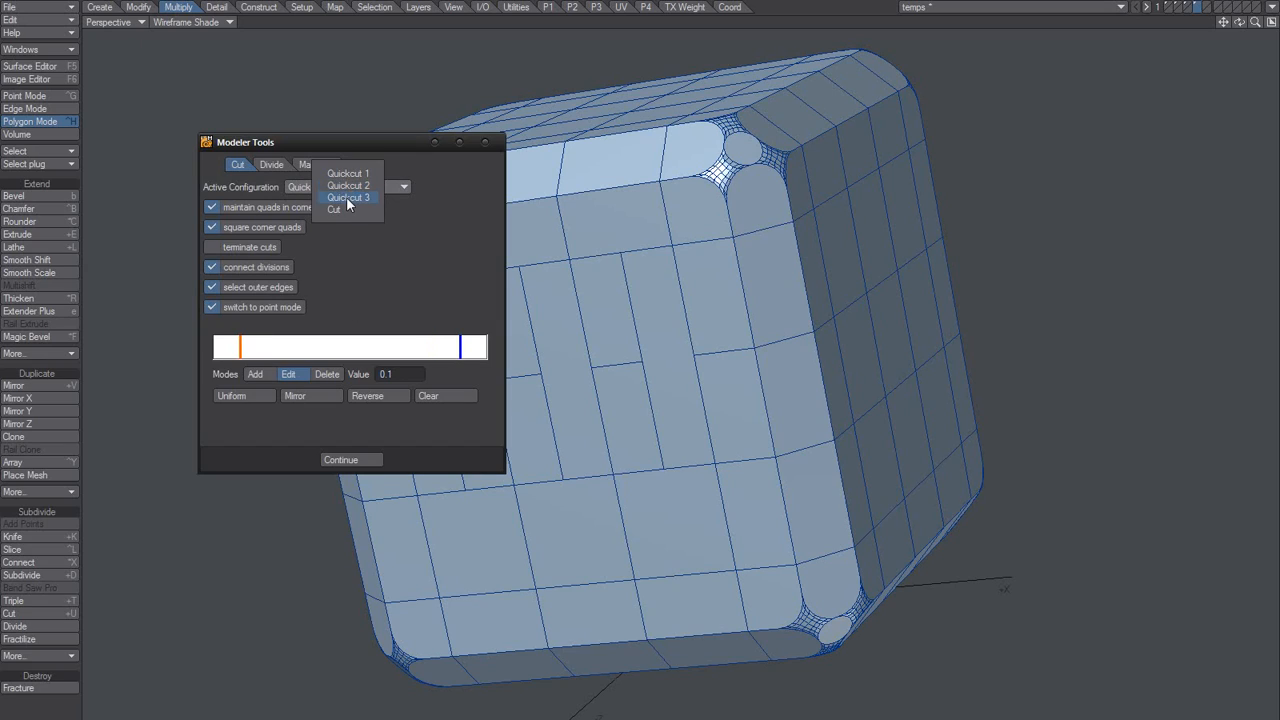
left_click(348, 198)
left_click(350, 187)
left_click(347, 163)
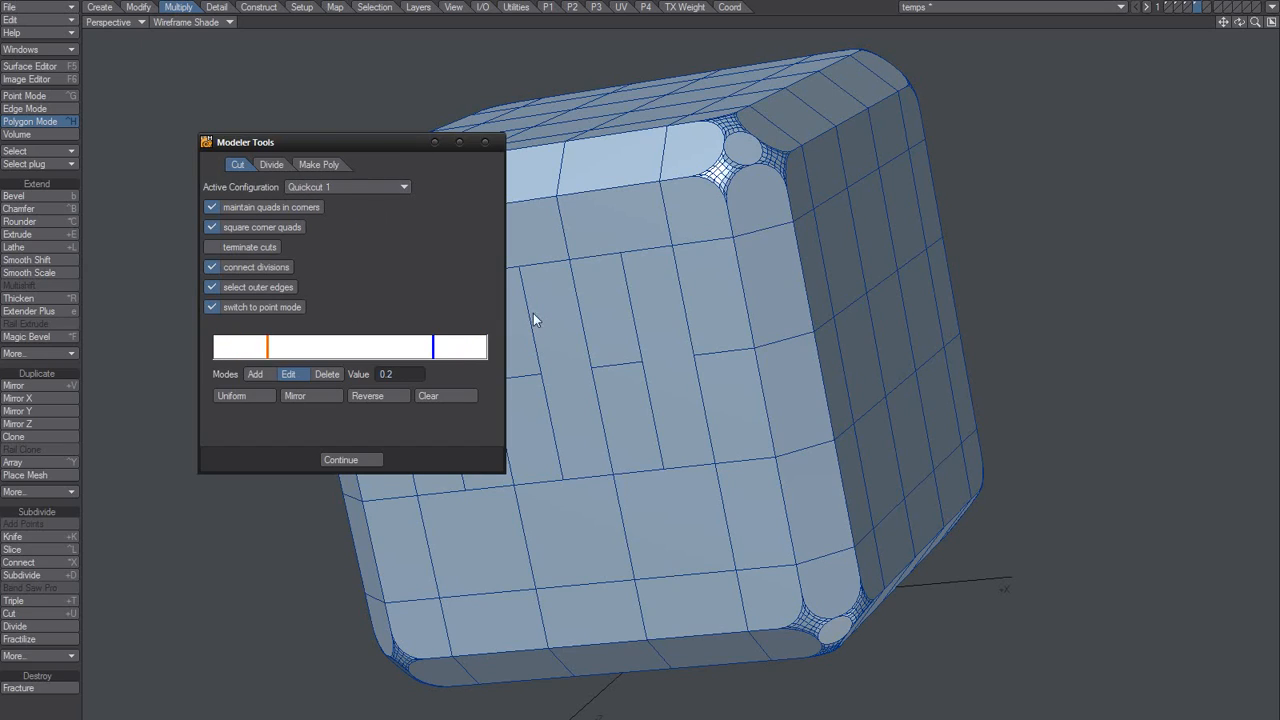
left_click(340, 460)
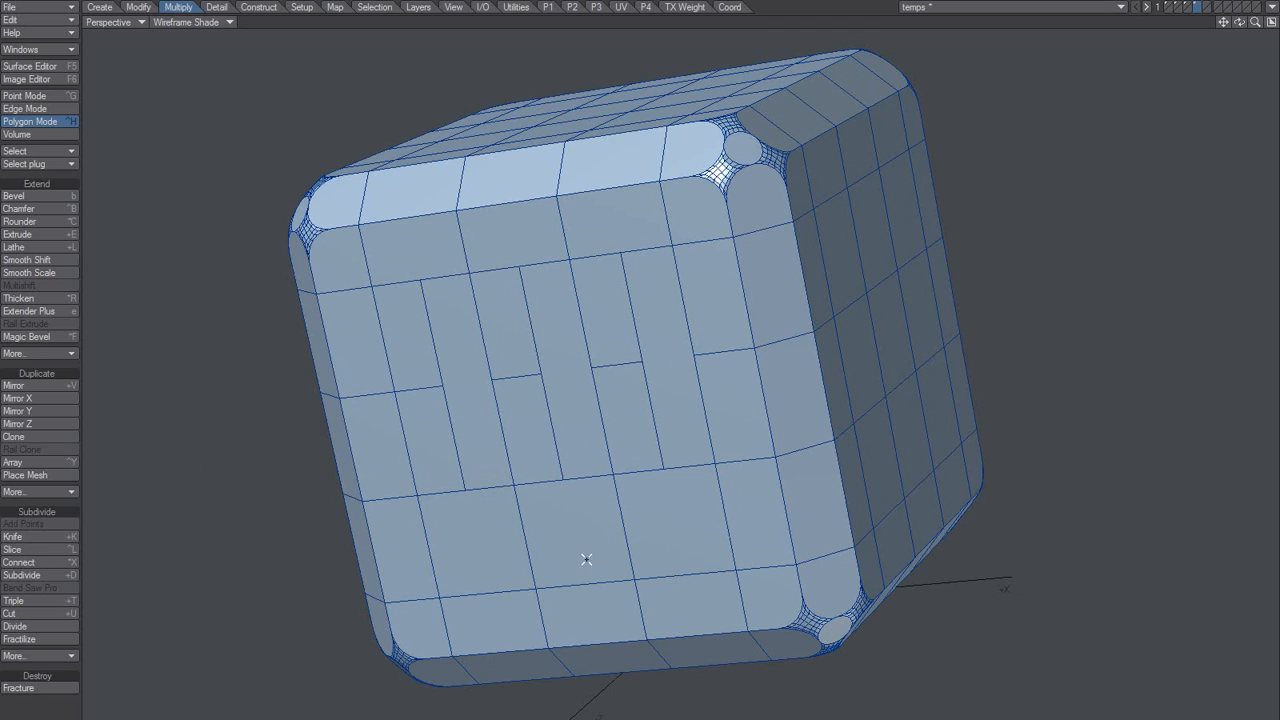
Select each strip's two polygons in turn and cut the first with QuickCut_1, the second with QuickCut_2 and the third with QuickCut_3.
left_click_drag(420, 389, 426, 451)
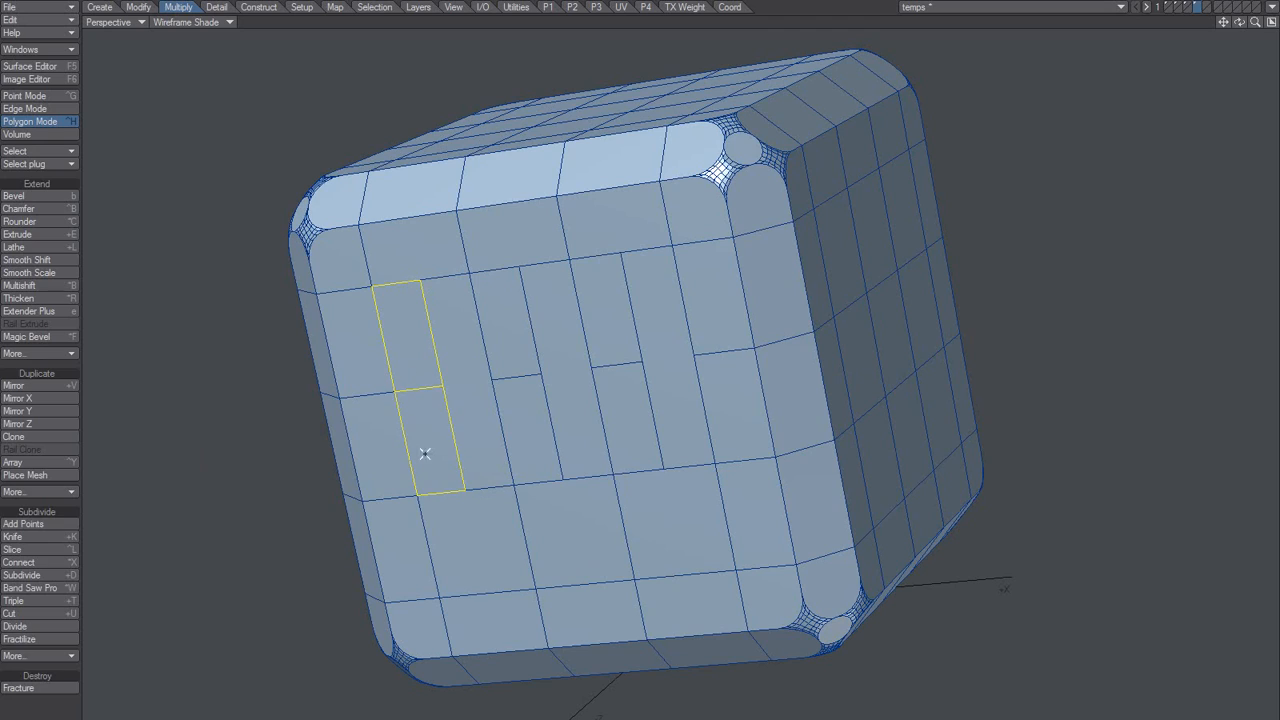
key("ctrl+w")
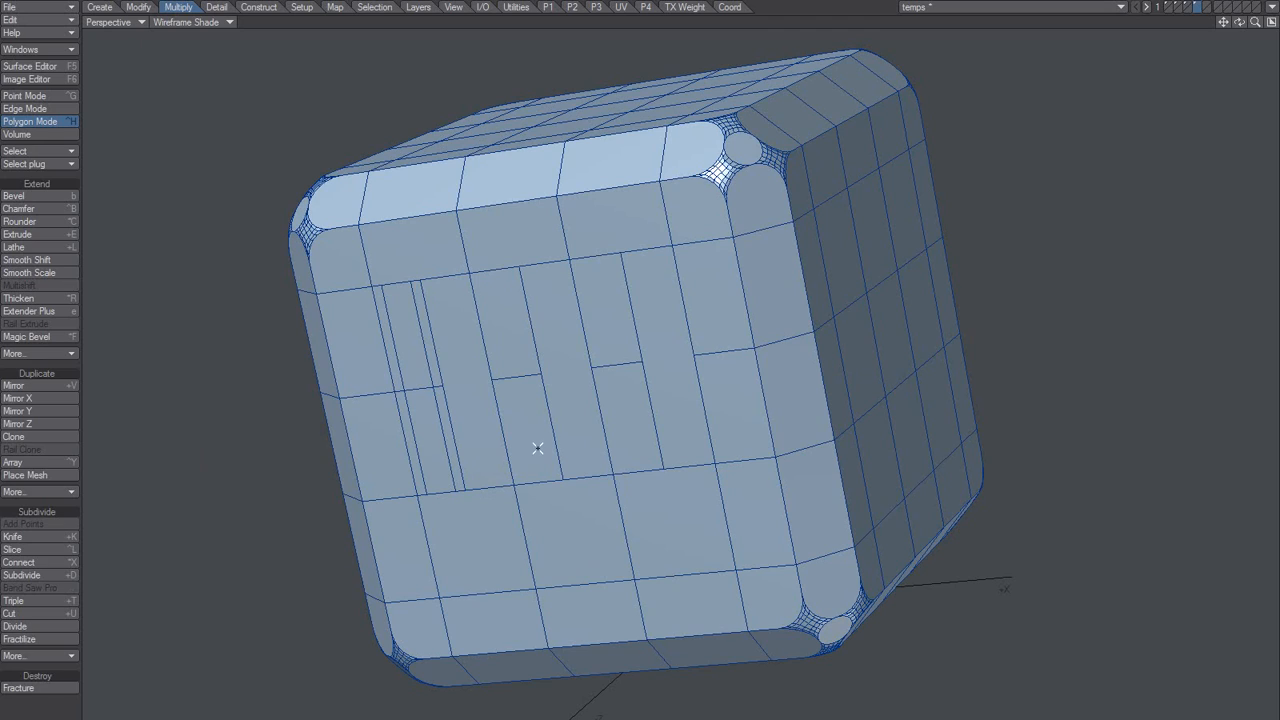
left_click_drag(528, 377, 523, 431)
key("ctrl+w")
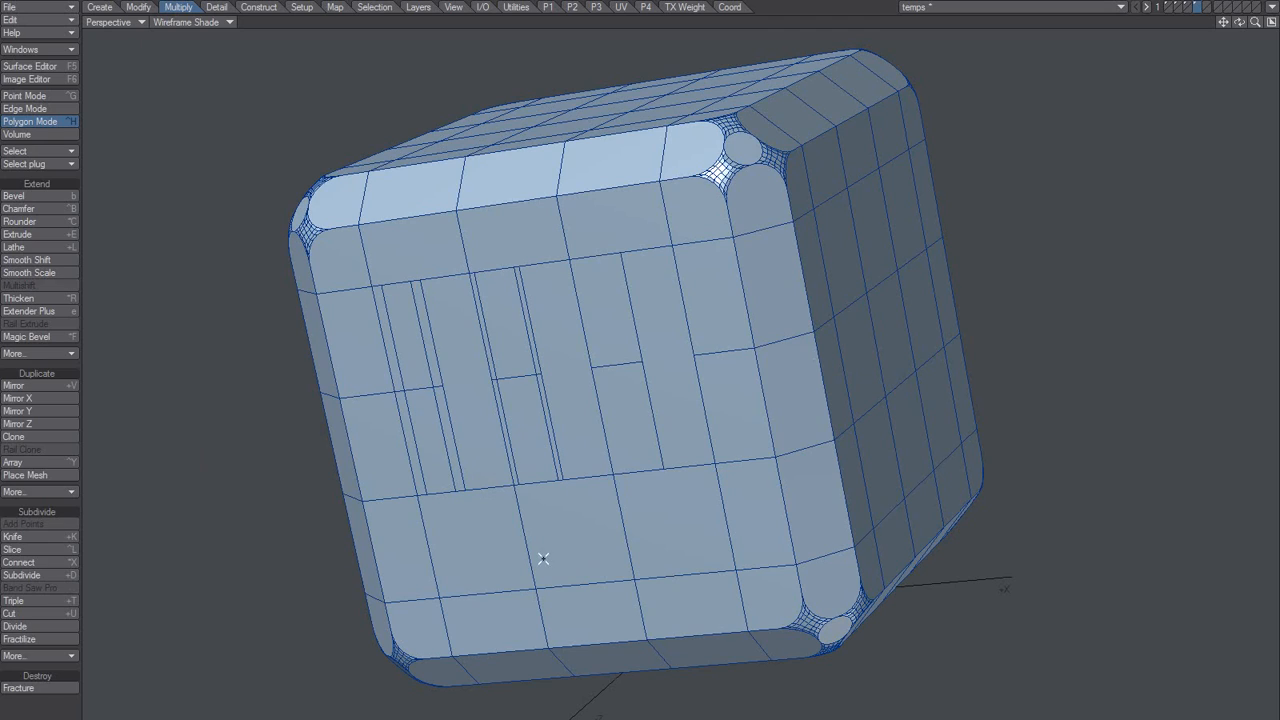
left_click_drag(598, 320, 611, 454)
key("ctrl+w")
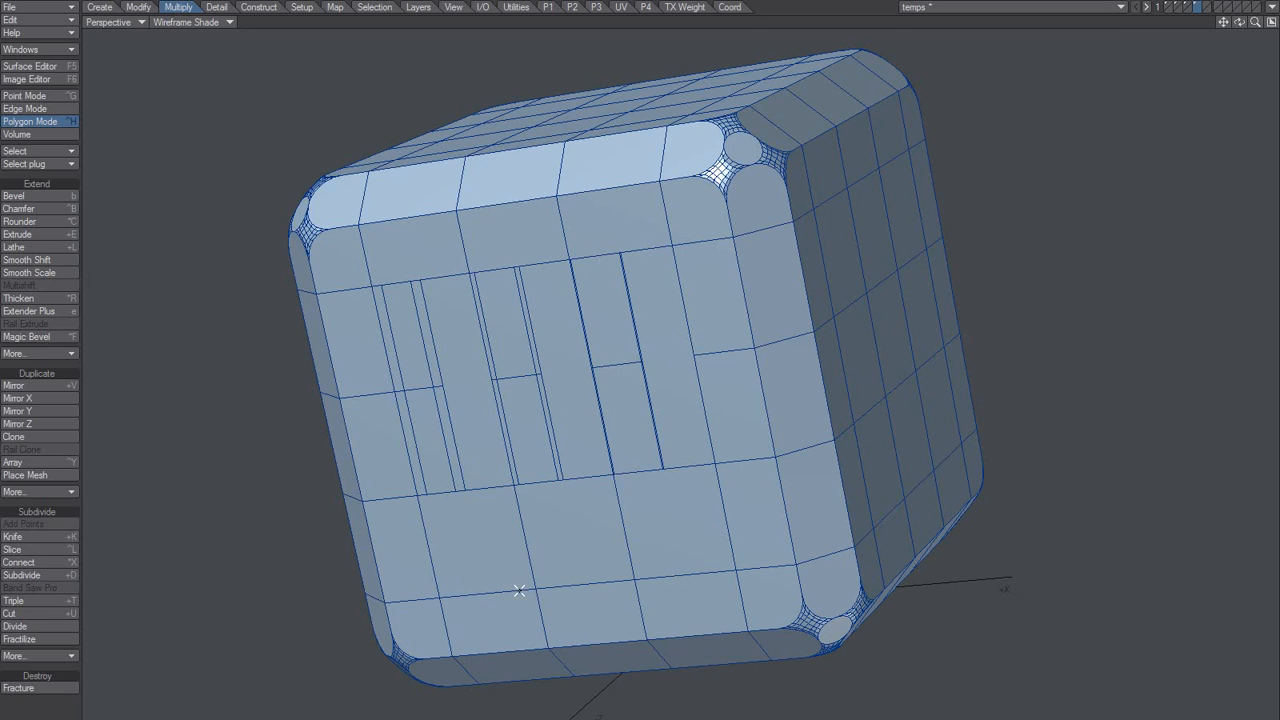
Undo the cuts on the three strips and divide the first strip into many narrow lengthwise polygons with QuickCut.
key("u")
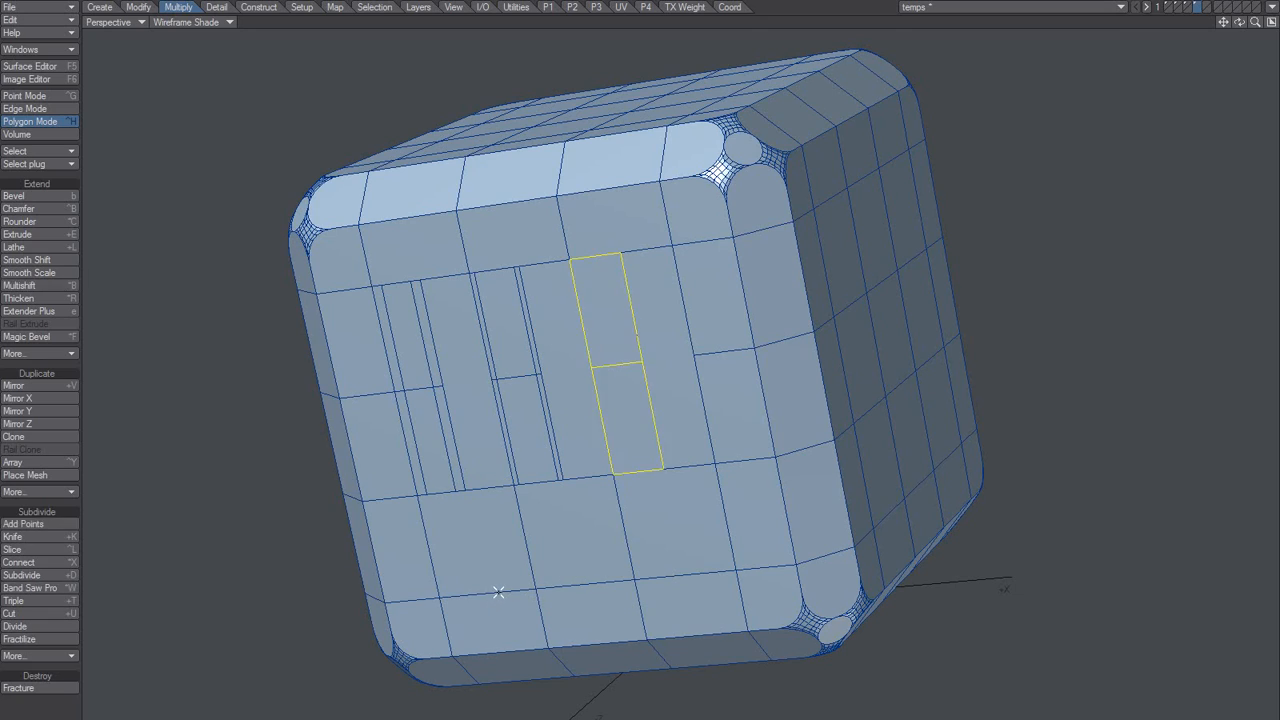
key("u")
key("u")
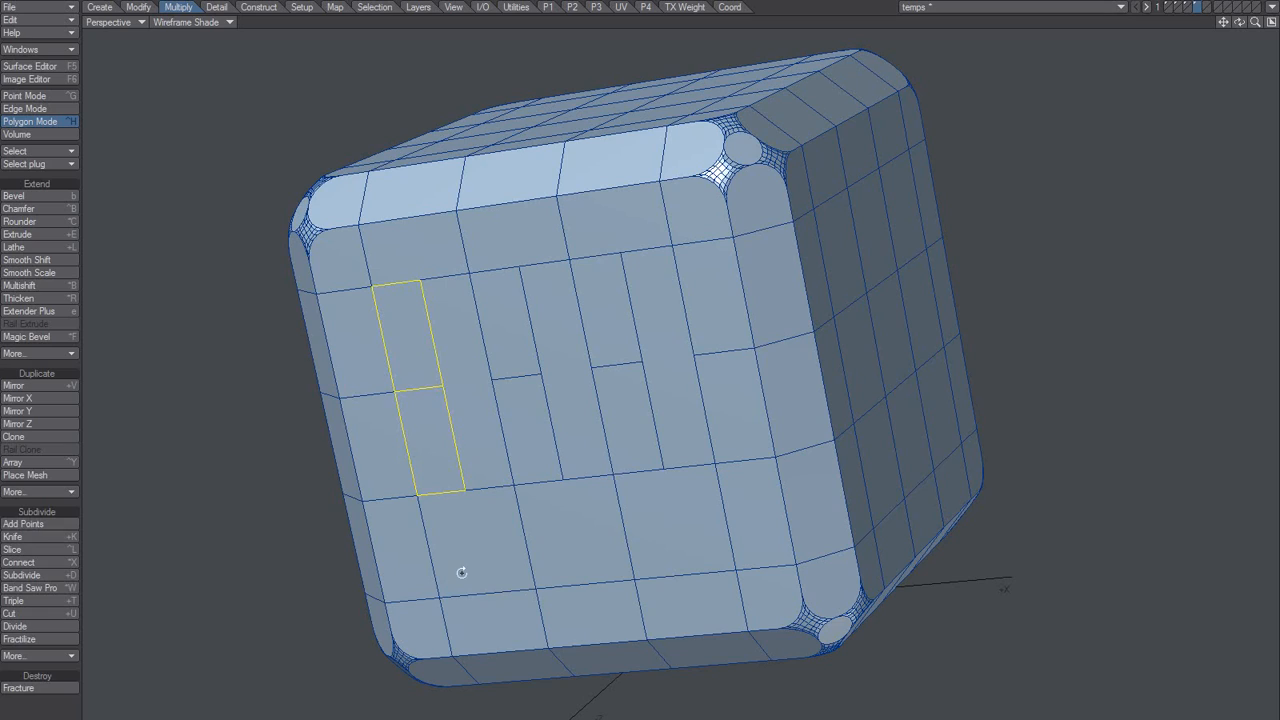
key("ctrl+w")
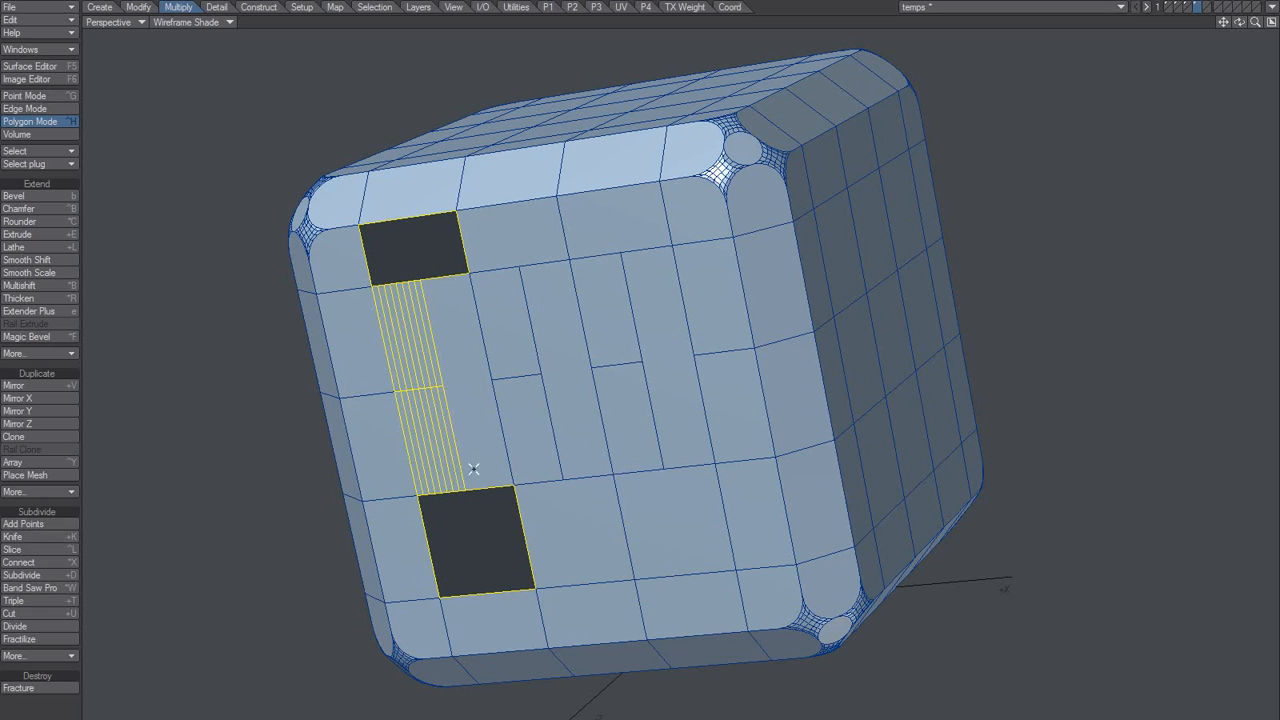
Keep only the dark polygons above and below the first strip selected, try tripling them and undo it.
mouse_move(474, 444)
left_mouse_down()
mouse_move(386, 440)
mouse_move(438, 338)
mouse_move(372, 357)
left_mouse_up()
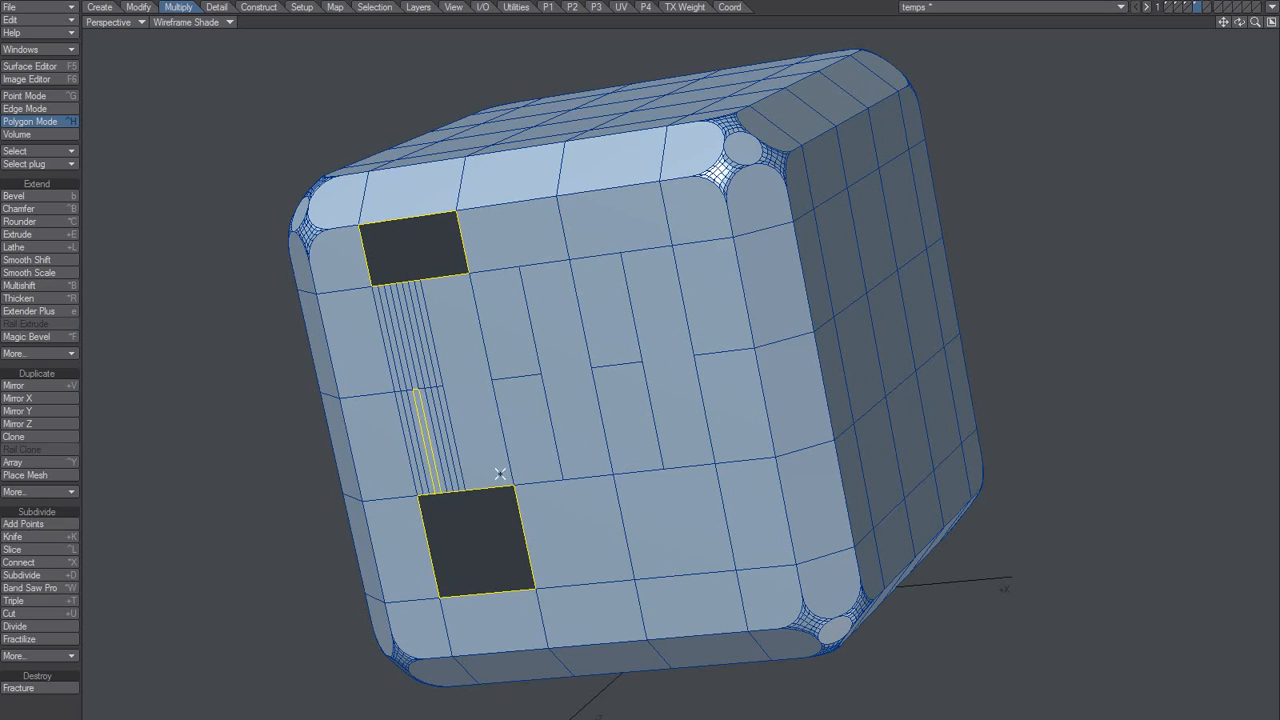
left_click_drag(450, 472, 400, 516)
key("shift+t")
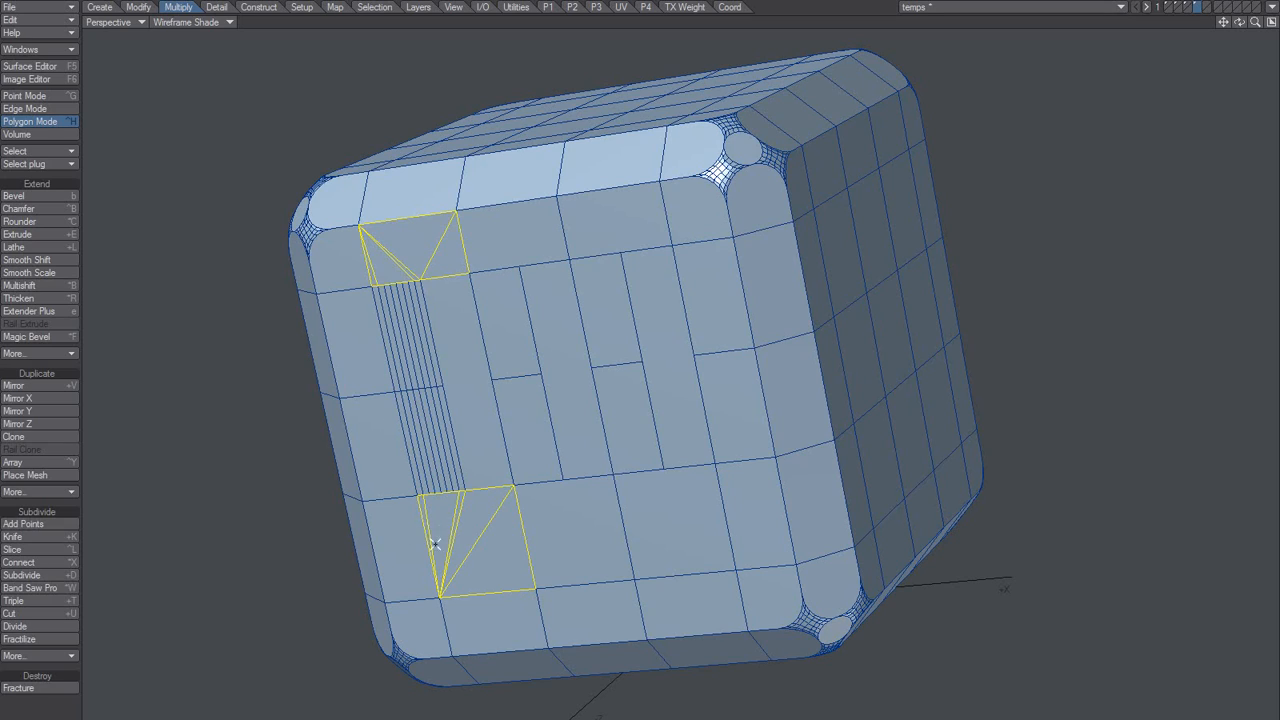
key("ctrl+z")
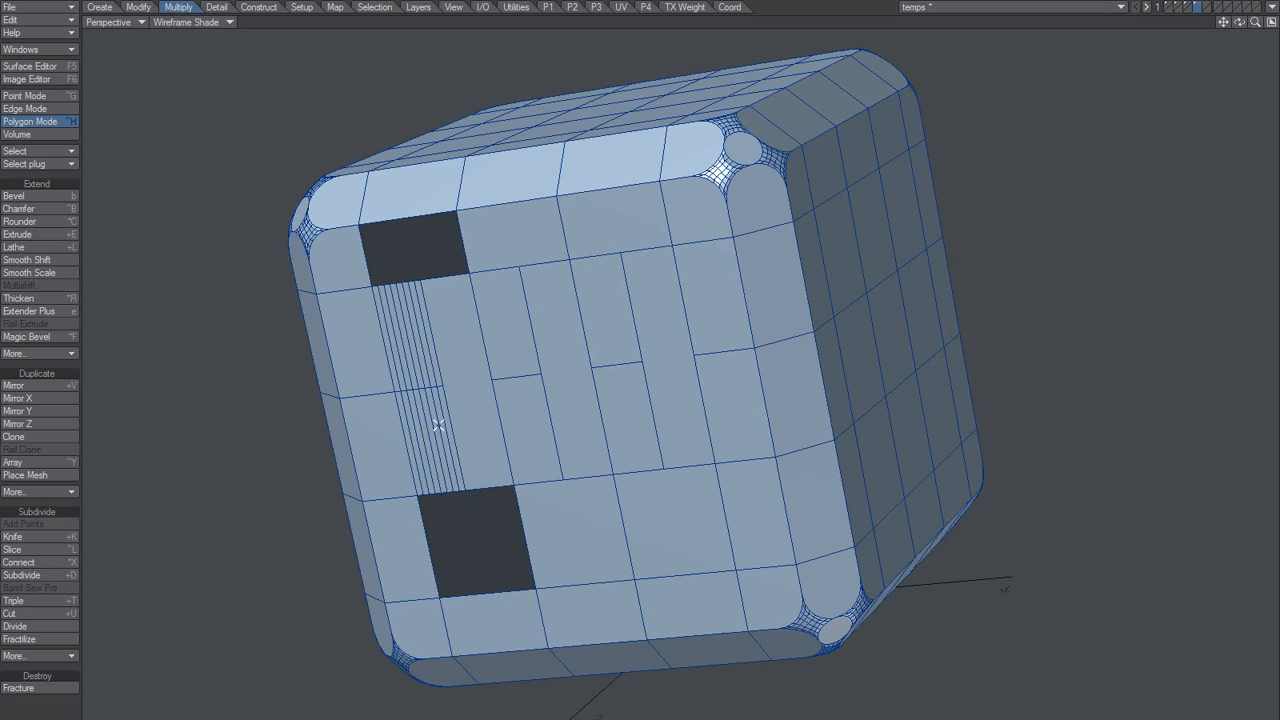
Flip the dark polygon below the first strip and the one above it, dropping the selection each time.
left_click(460, 525)
key("f")
key("/")
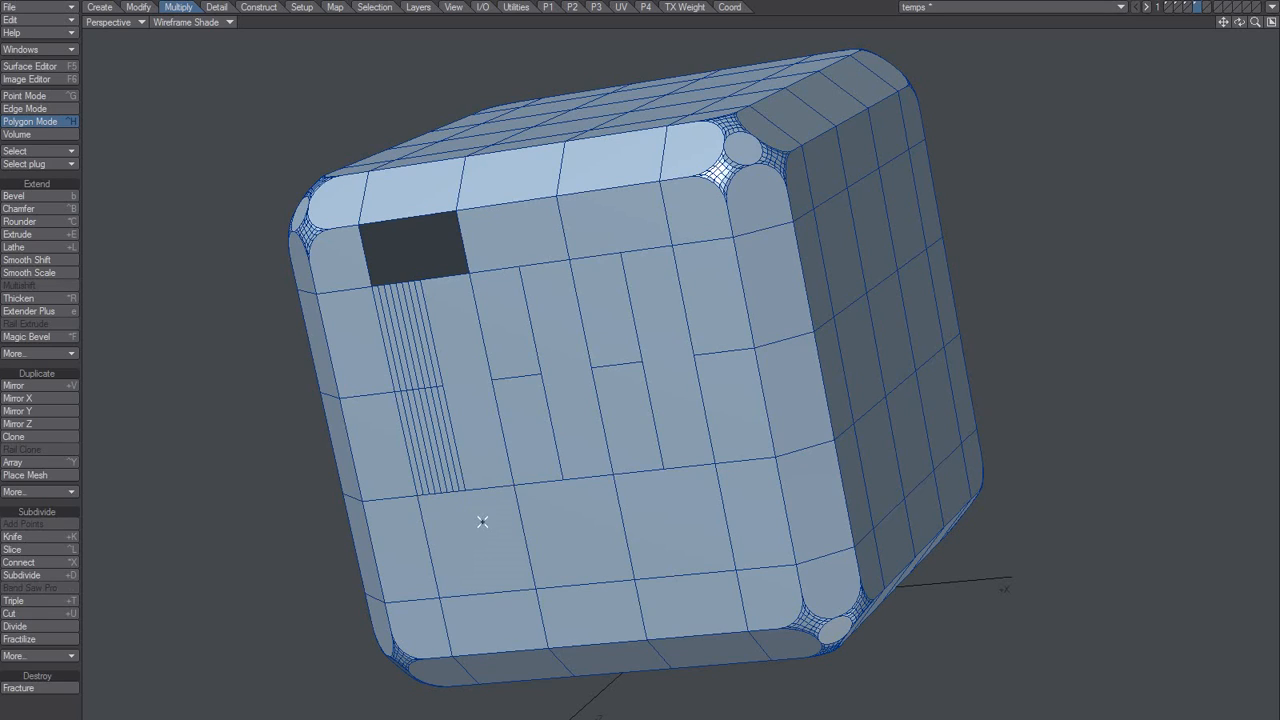
left_click(428, 272)
key("f")
key("/")
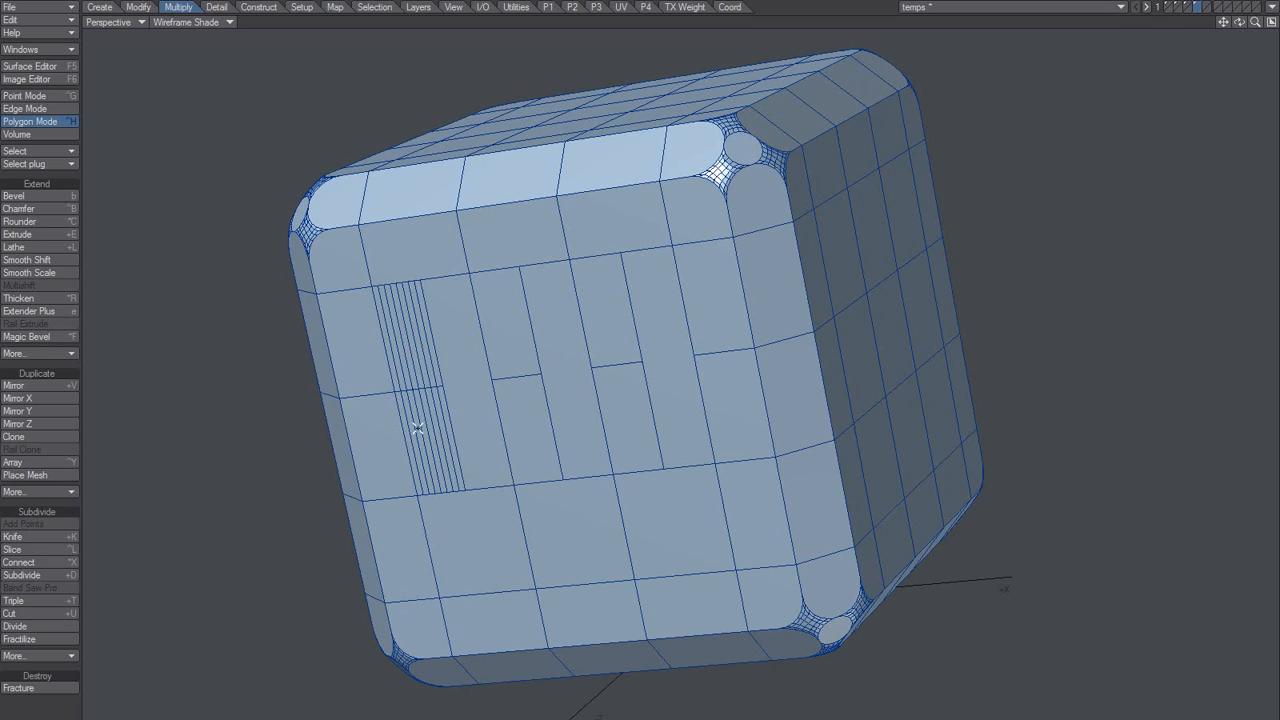
Look up the command assigned to Alt-X in the keyboard shortcut configuration and close it.
key("alt+F9")
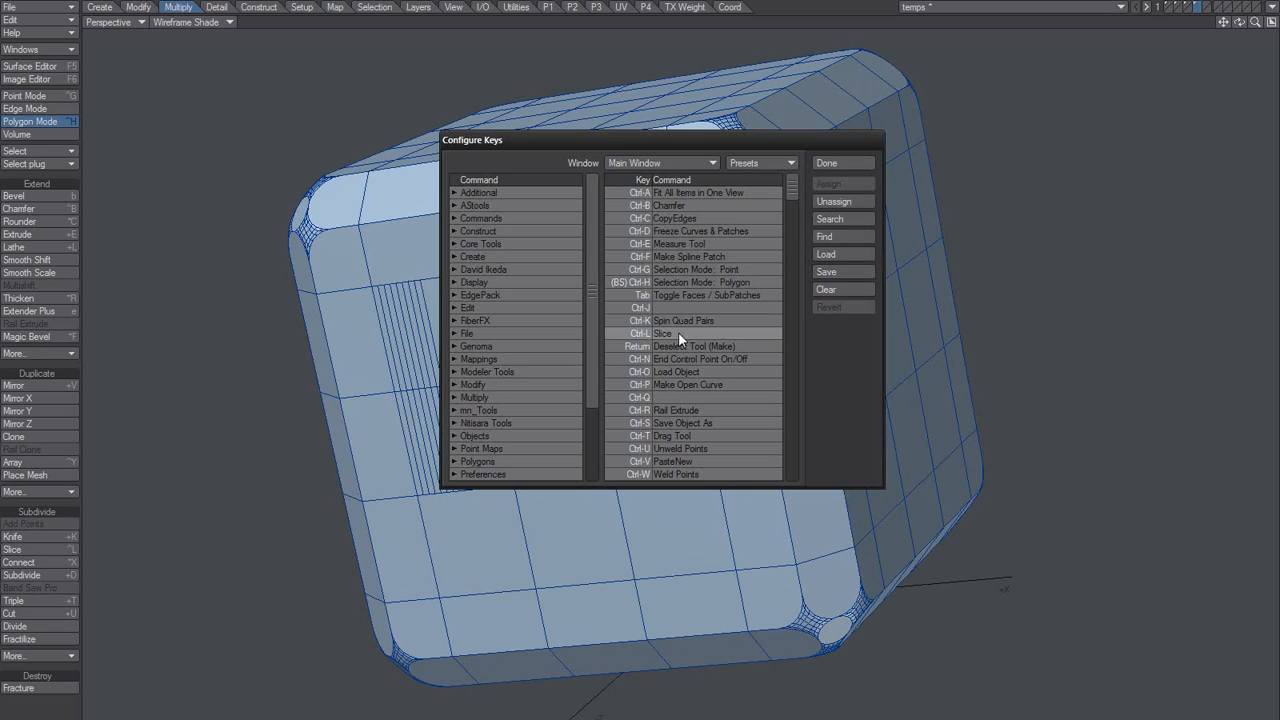
key("alt+x")
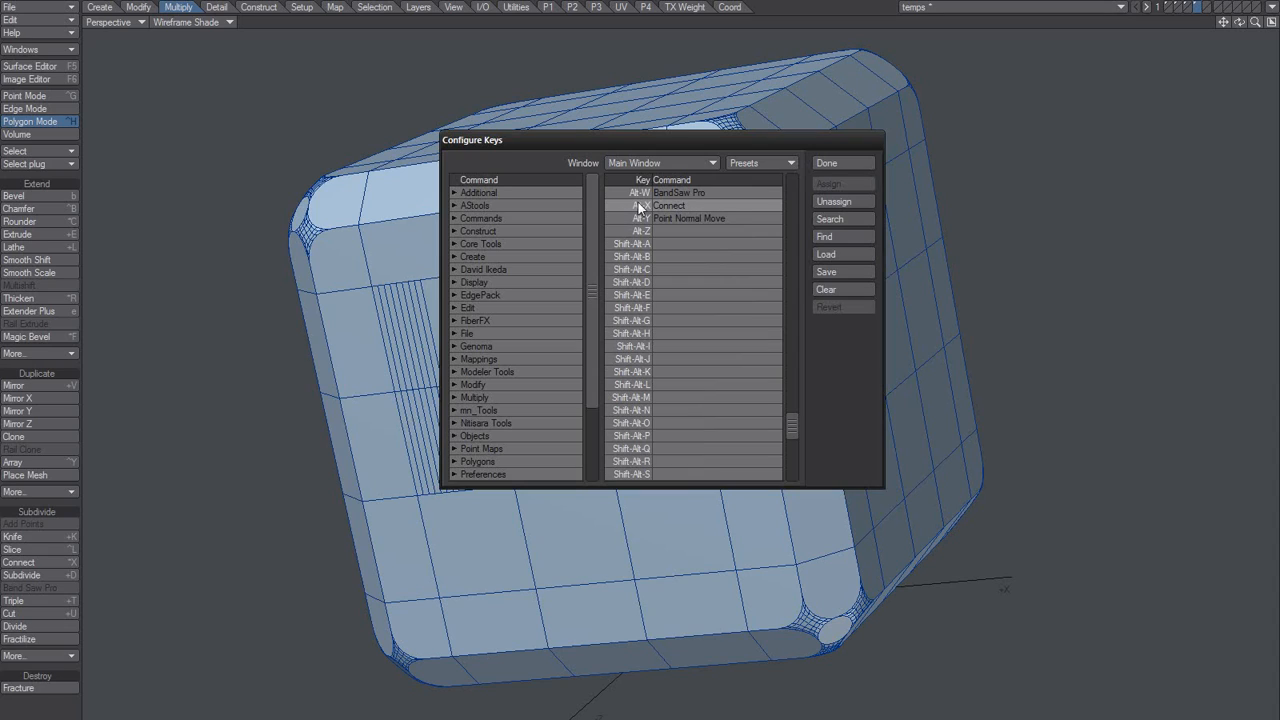
left_click(831, 163)
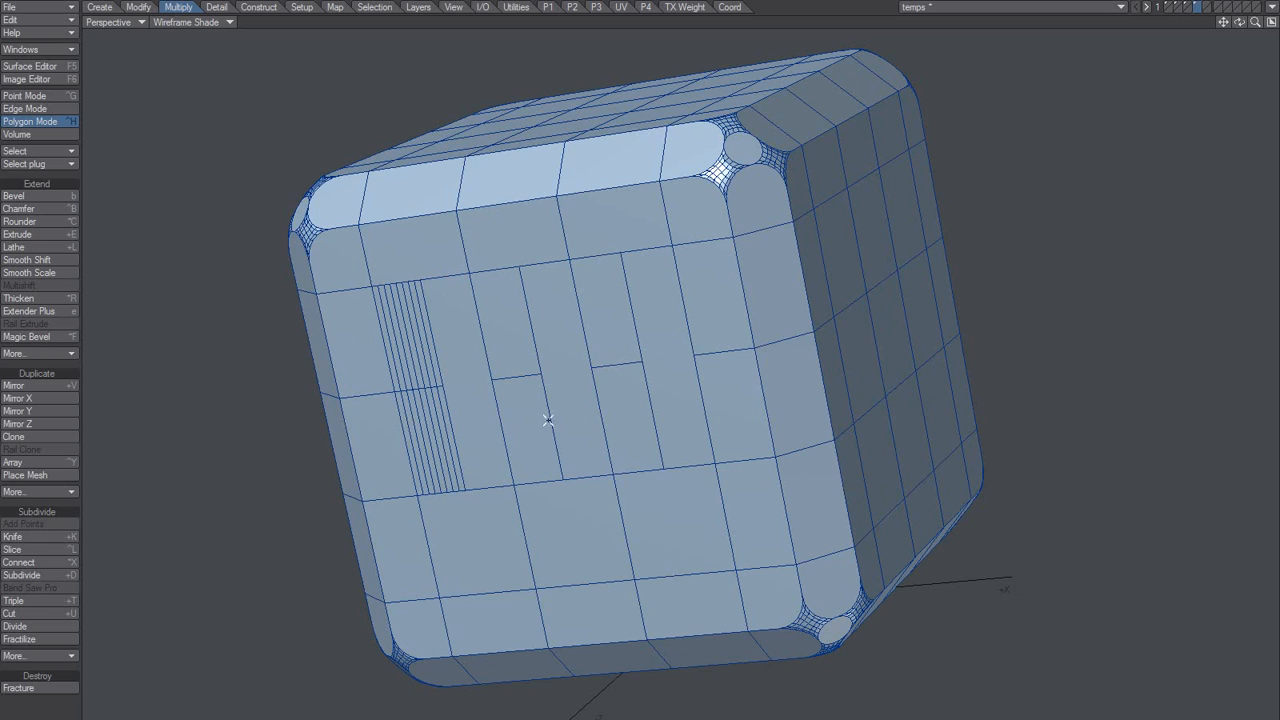
Select the two polygons of the second strip on the cube's front face.
left_click_drag(574, 428, 549, 403, "alt")
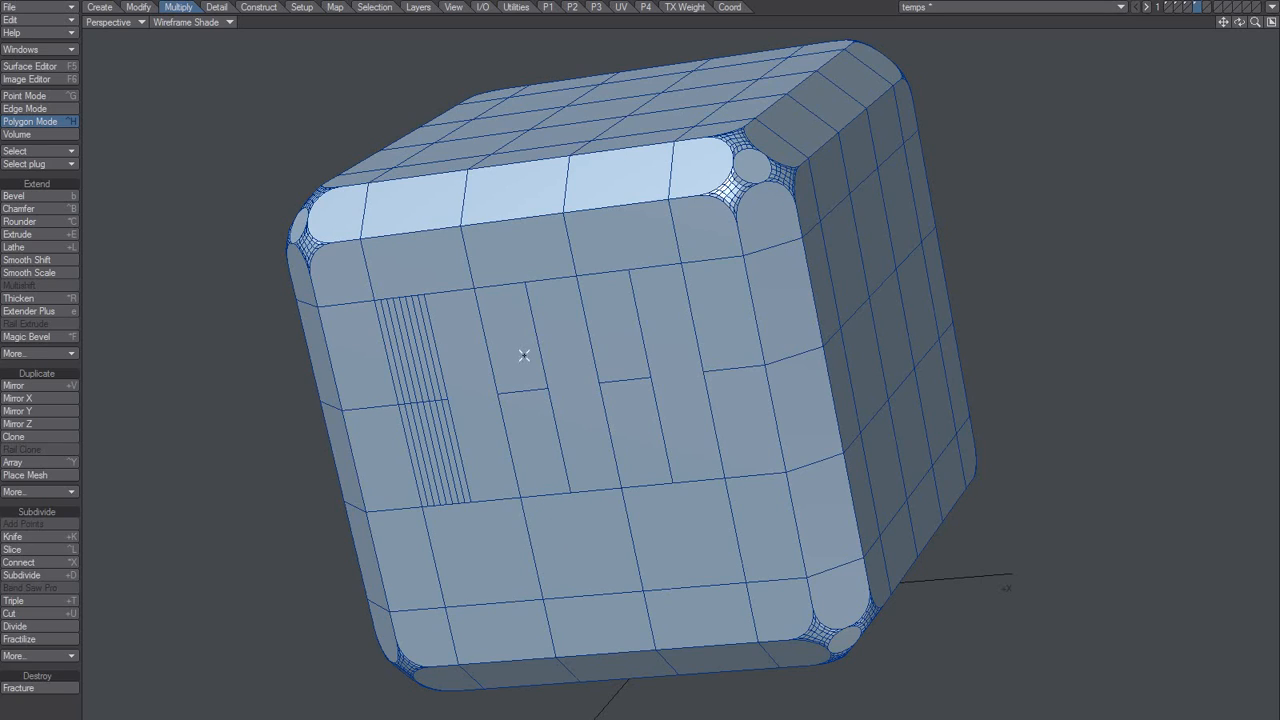
left_click_drag(520, 342, 533, 482)
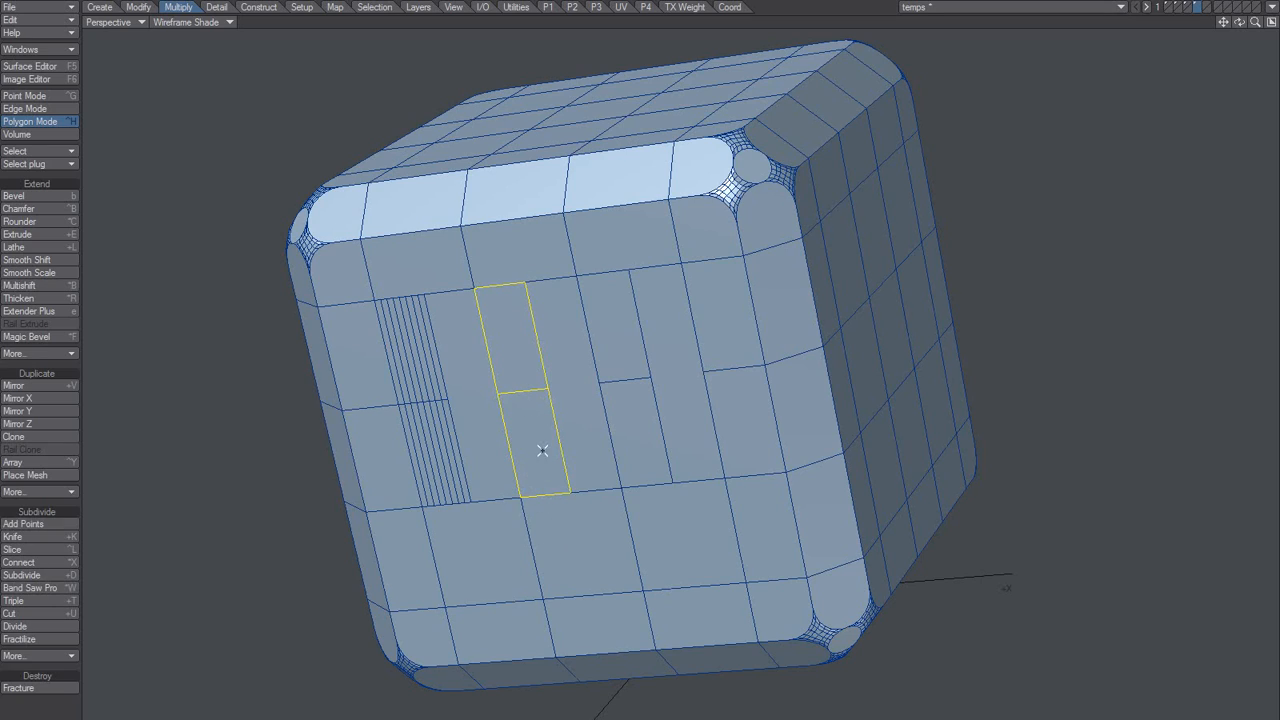
mouse_move(528, 344)
left_mouse_down()
mouse_move(529, 466)
mouse_move(535, 451)
left_mouse_up()
Switch to the script in Notepad, highlight the first Send shortcut and replace the hotkey x with t.
key("alt+Tab")
left_click(660, 587)
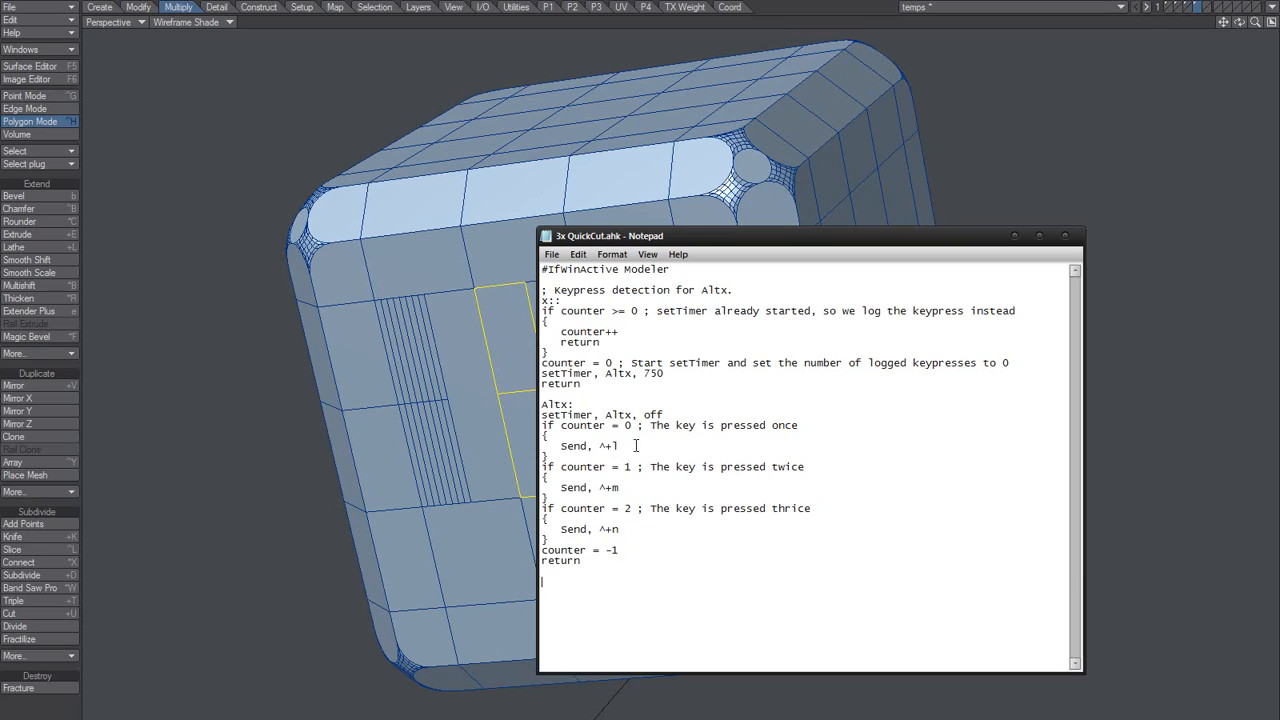
left_click_drag(634, 446, 599, 447)
left_click_drag(549, 300, 534, 302)
type("t")
Examine the Send shortcuts ^+l, ^+m and ^+n by highlighting each one, then return to Modeler.
left_click_drag(619, 446, 601, 449)
left_click(601, 447)
left_click_drag(601, 446, 619, 446)
left_click_drag(600, 488, 643, 491)
left_click_drag(600, 529, 651, 544)
left_click(641, 599)
left_click(983, 183)
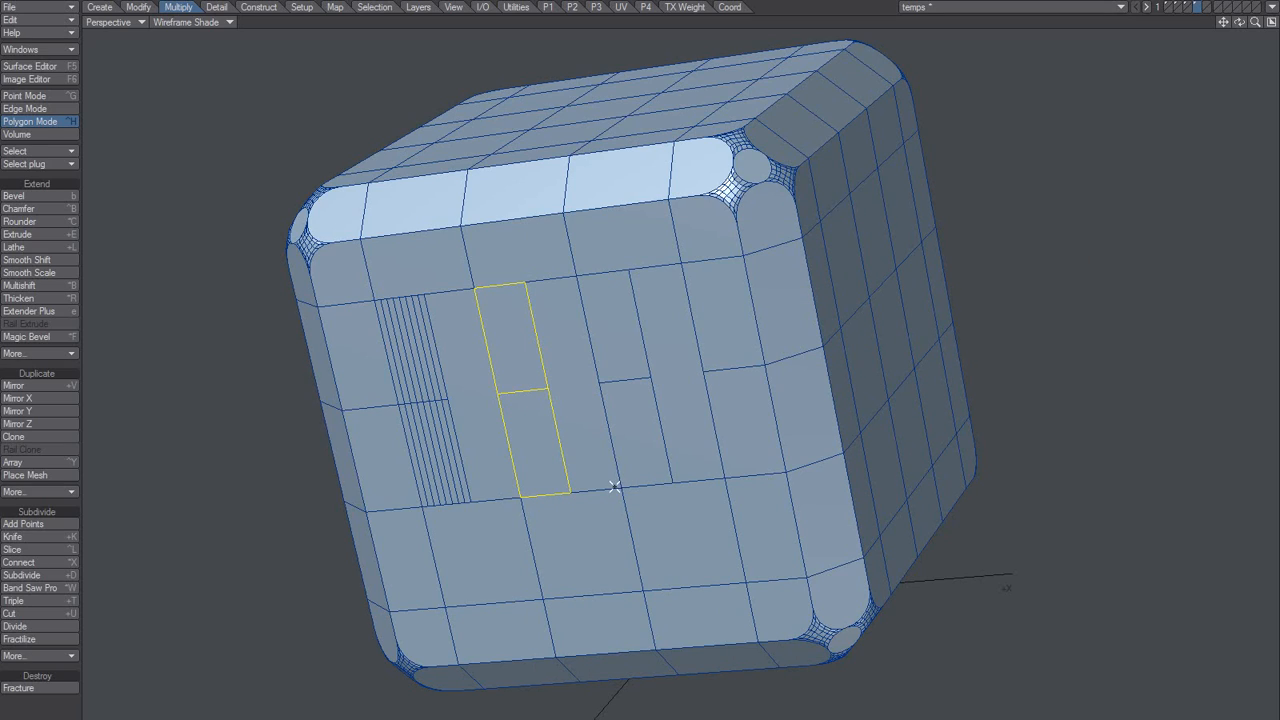